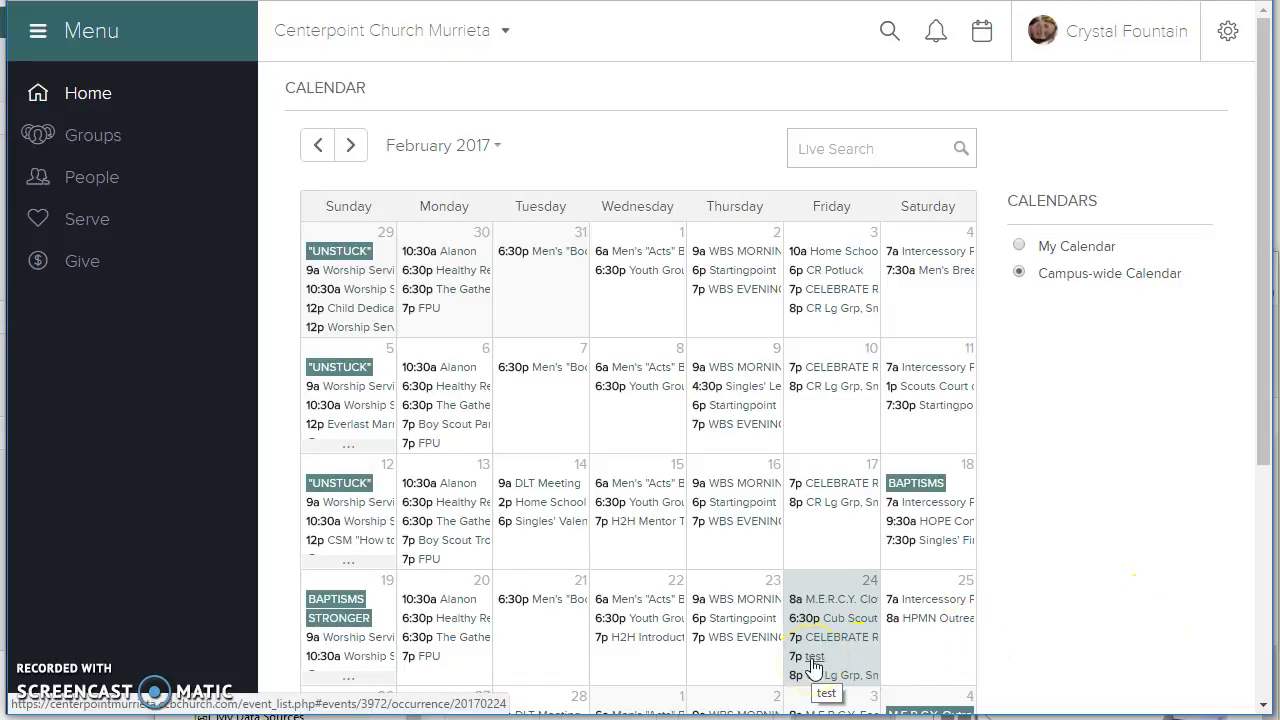
# Open the 7p 'test' event on Friday Feb 24 from the campus-wide calendar.
pyautogui.click(814, 660)
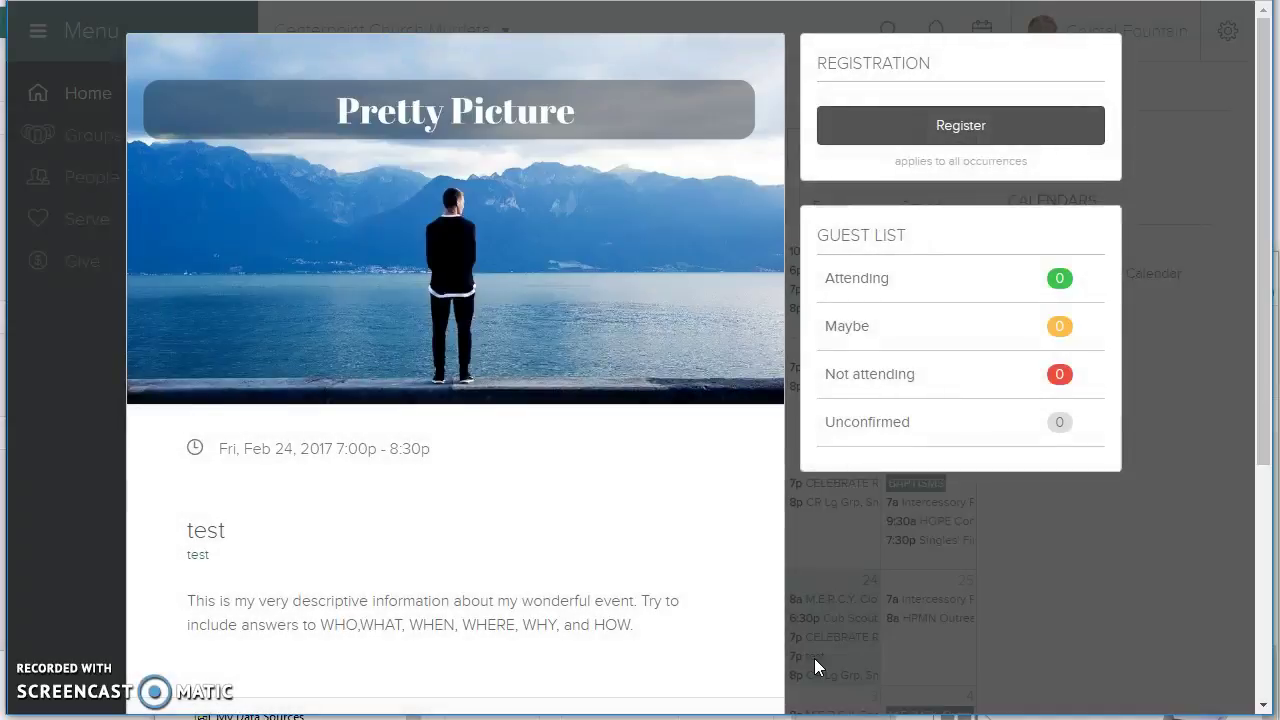
# Exit full screen, select the event URL, register for 'test', and switch to the TEST form window.
pyautogui.click(951, 423)
pyautogui.press('F11')
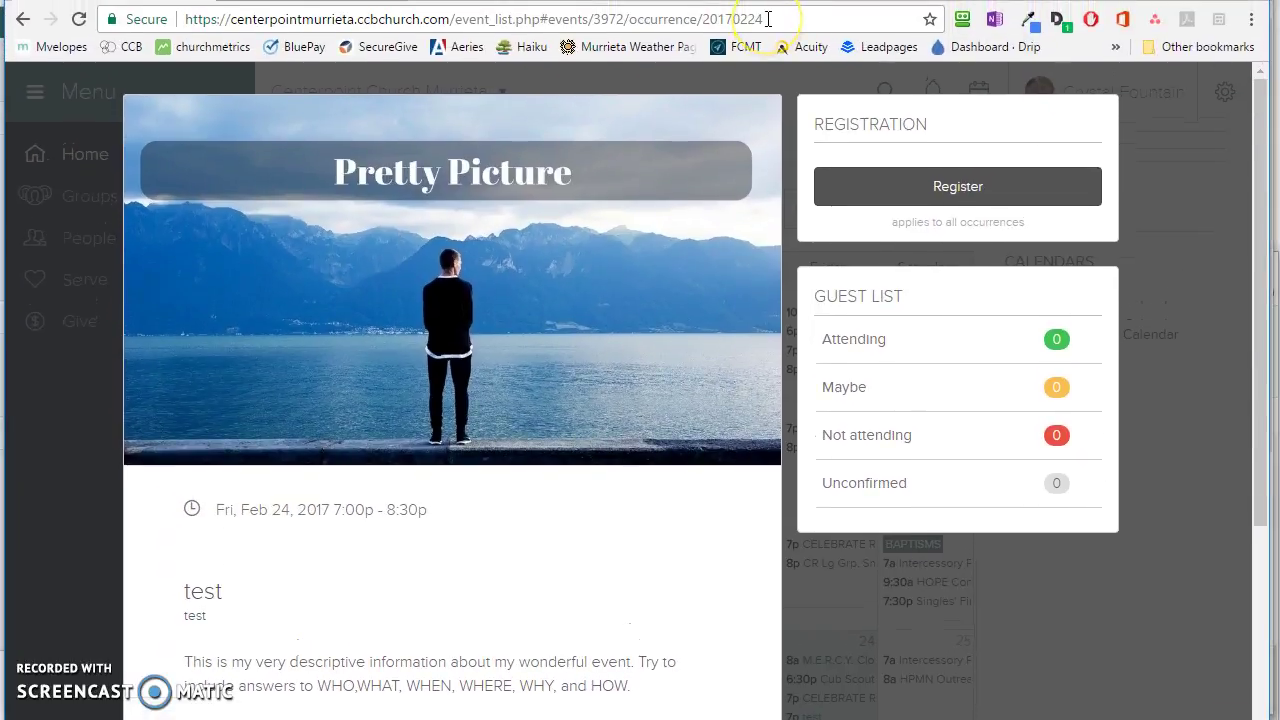
pyautogui.moveTo(767, 19); pyautogui.dragTo(177, 20)
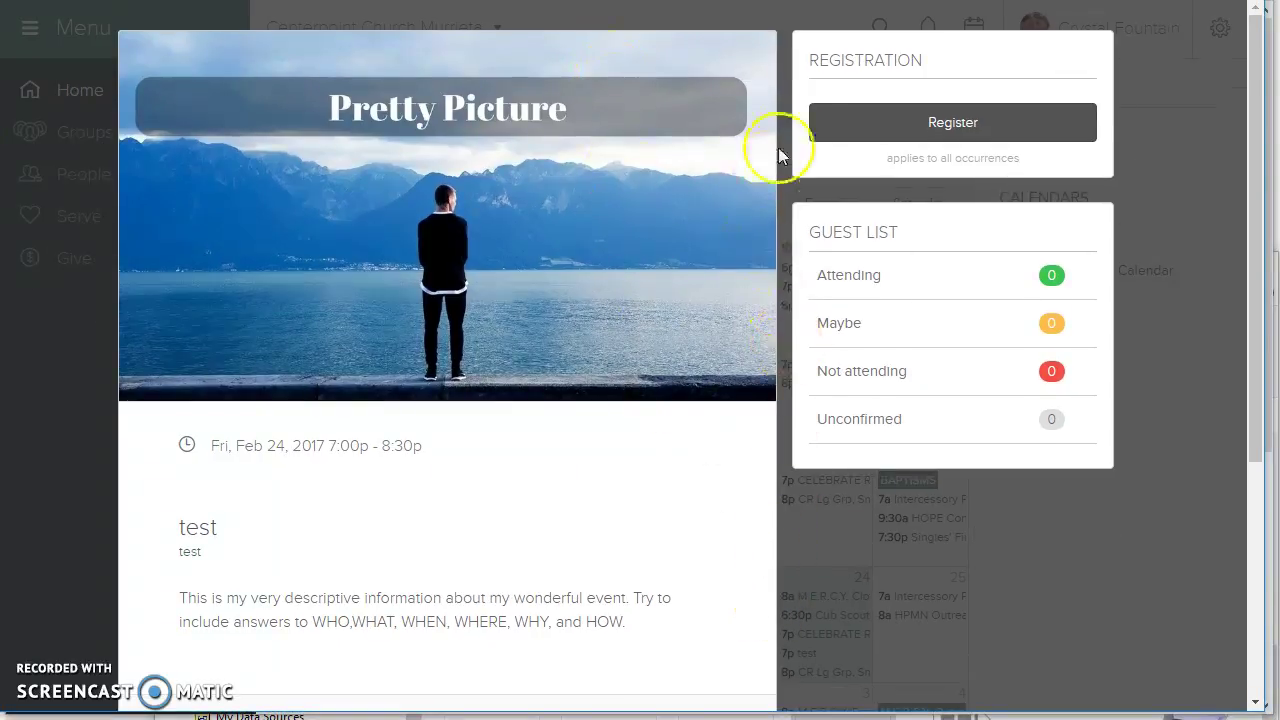
pyautogui.click(999, 128)
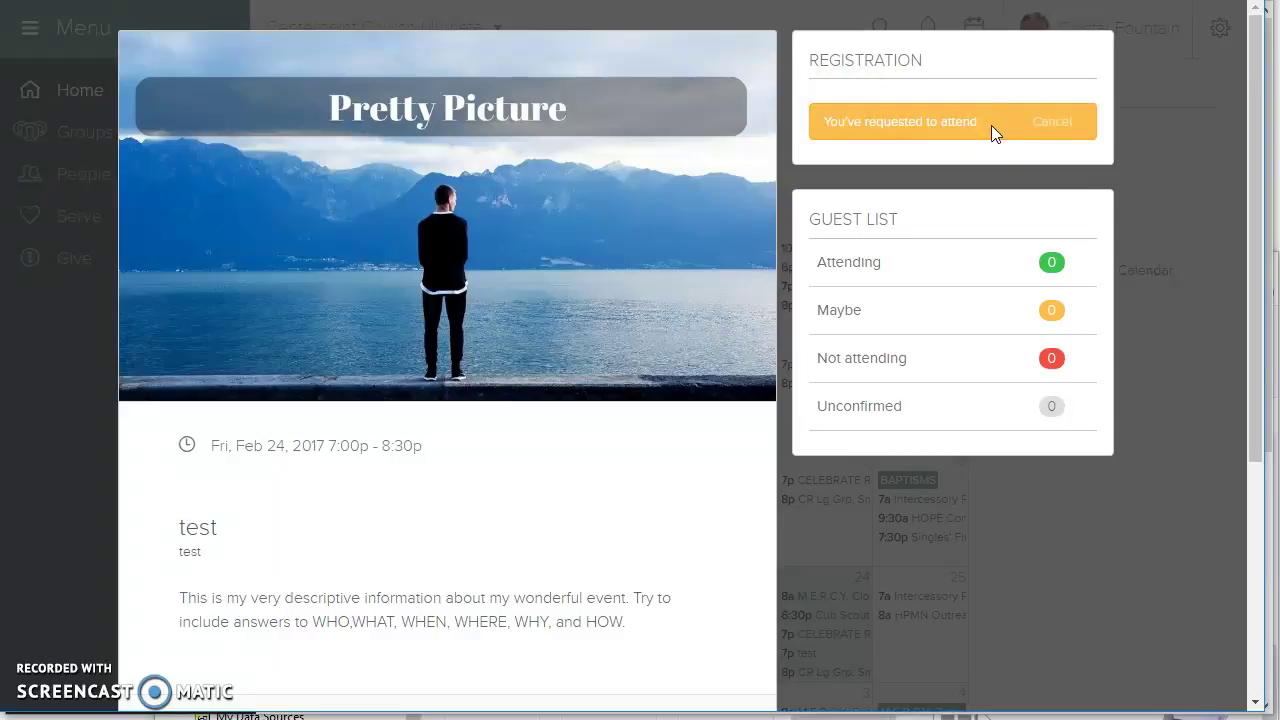
pyautogui.hotkey('alt', 'Tab')
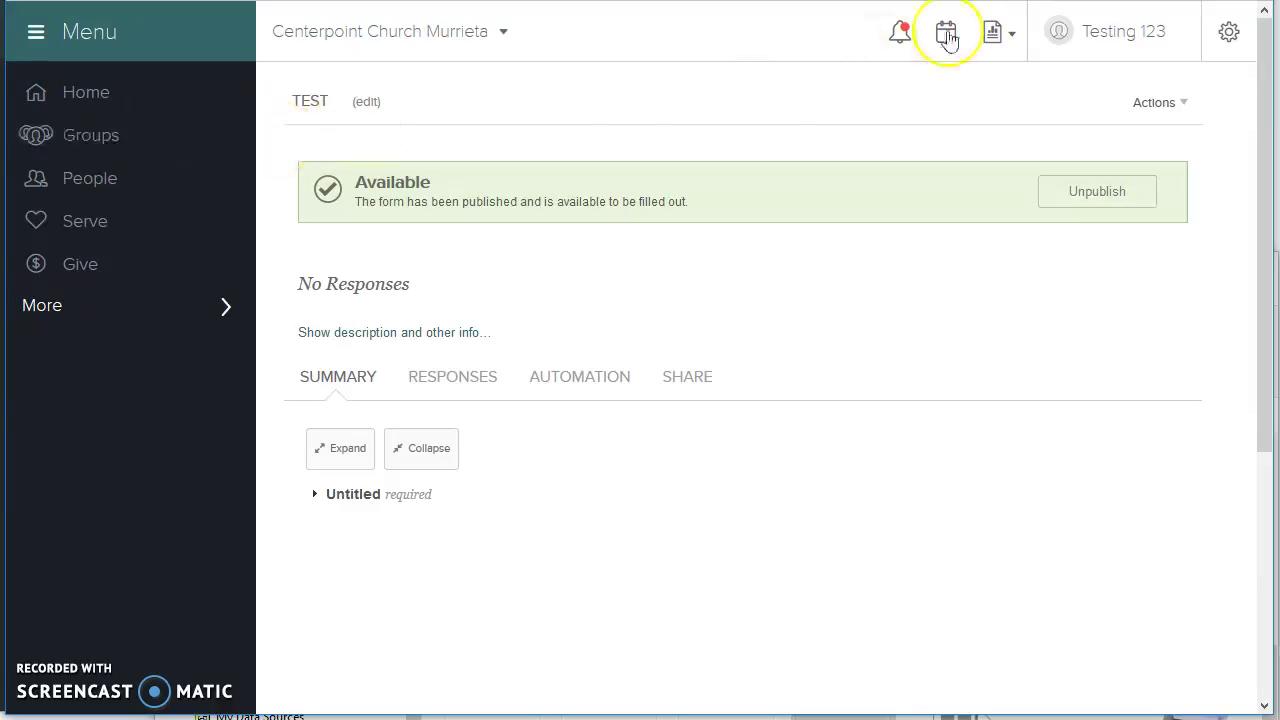
# Open the management page of the Feb 24 'test' event from the calendar.
pyautogui.click(947, 38)
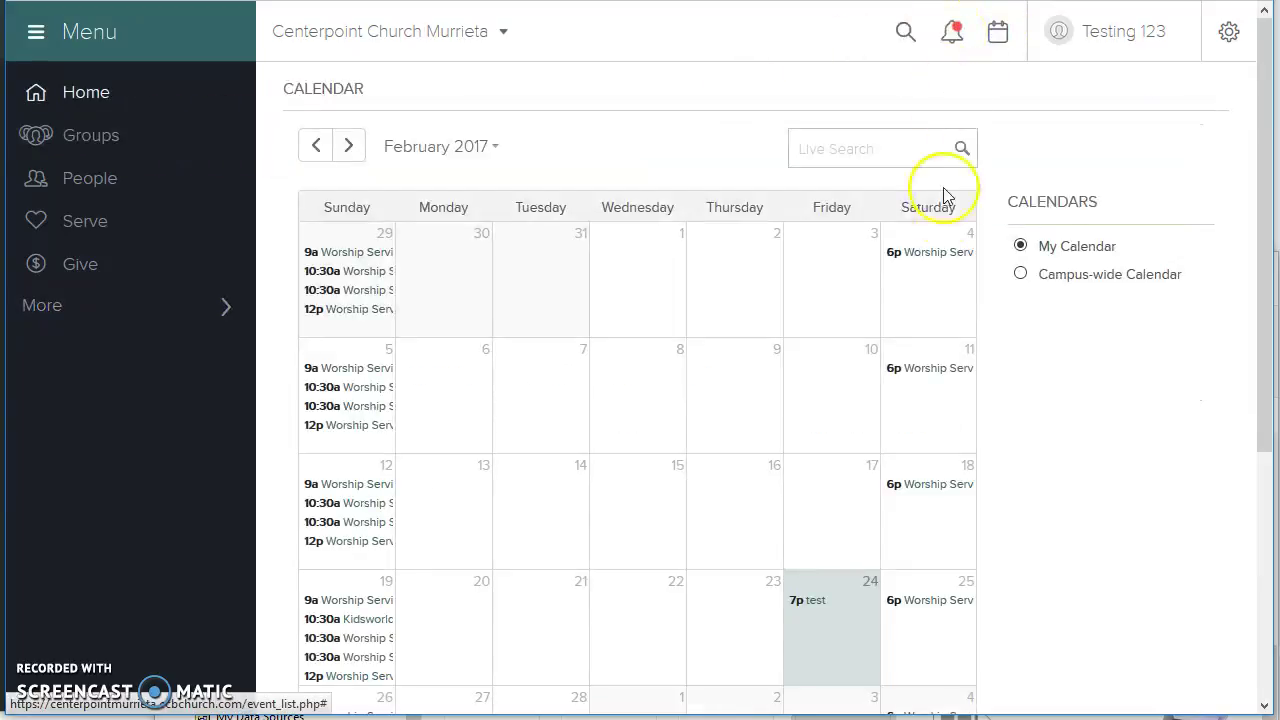
pyautogui.click(814, 603)
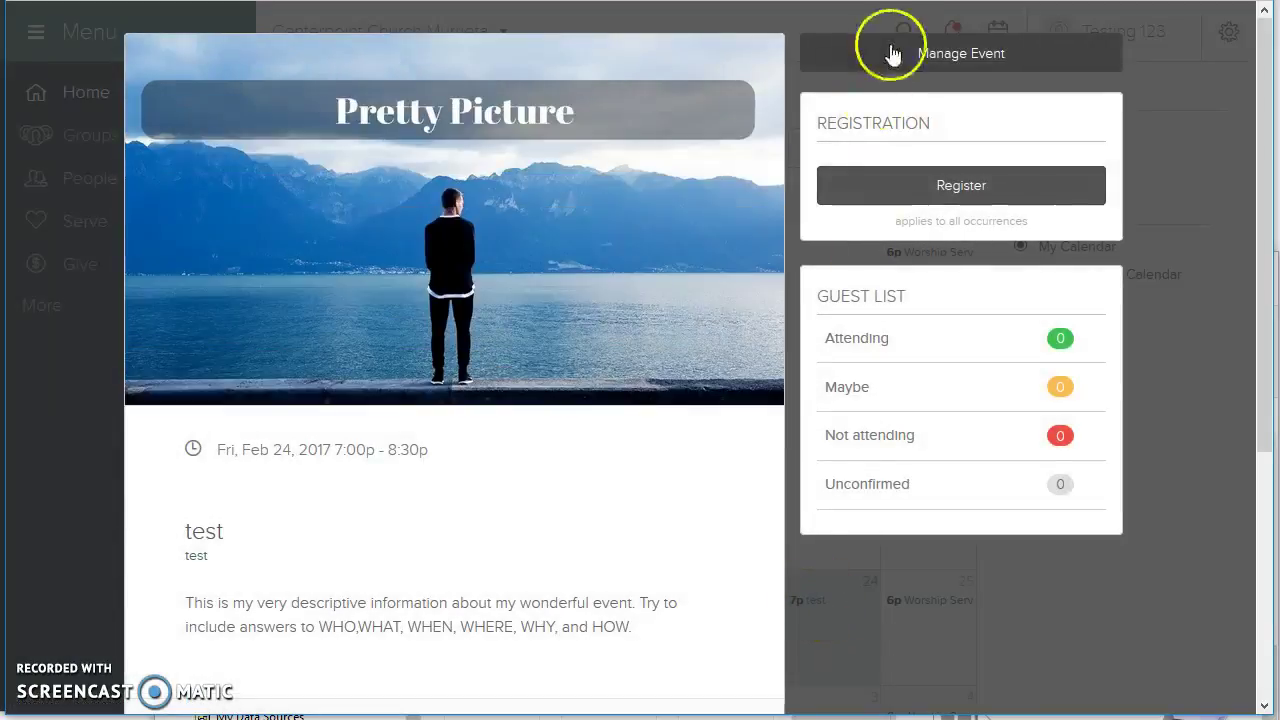
pyautogui.click(963, 55)
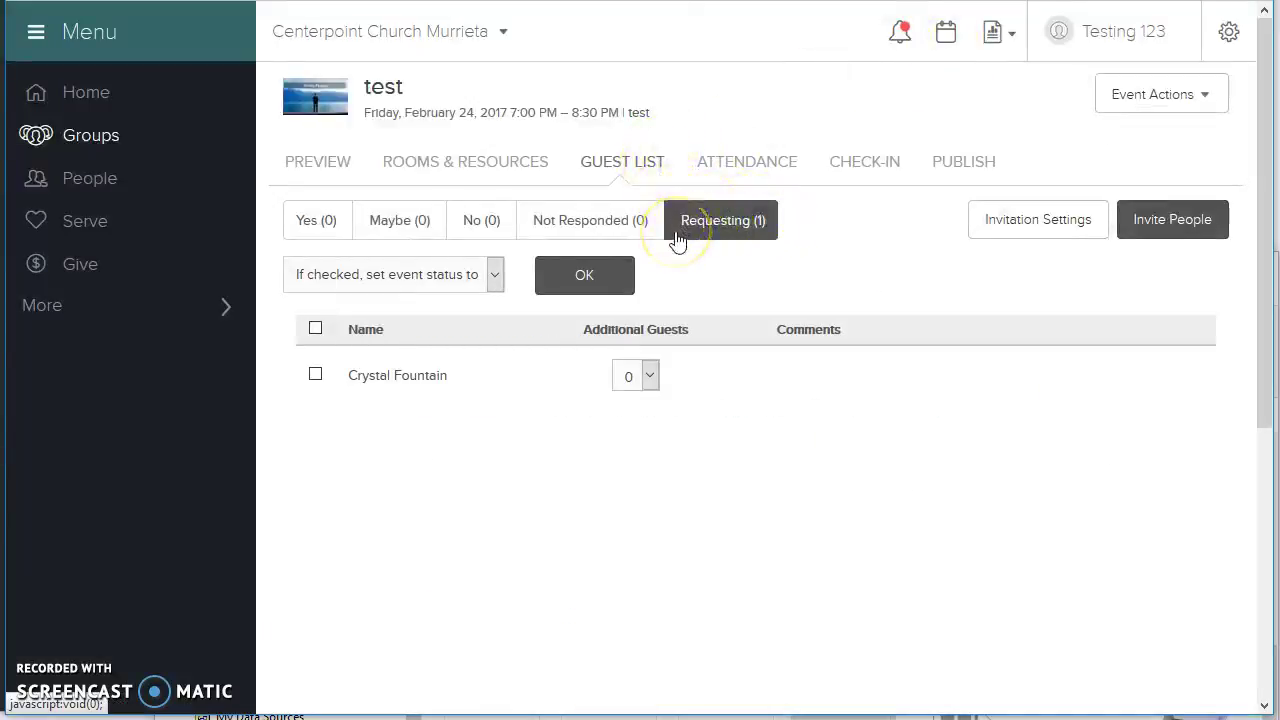
# Remove the pending person under Guest List > Requesting from the event.
pyautogui.click(314, 375)
pyautogui.click(332, 281)
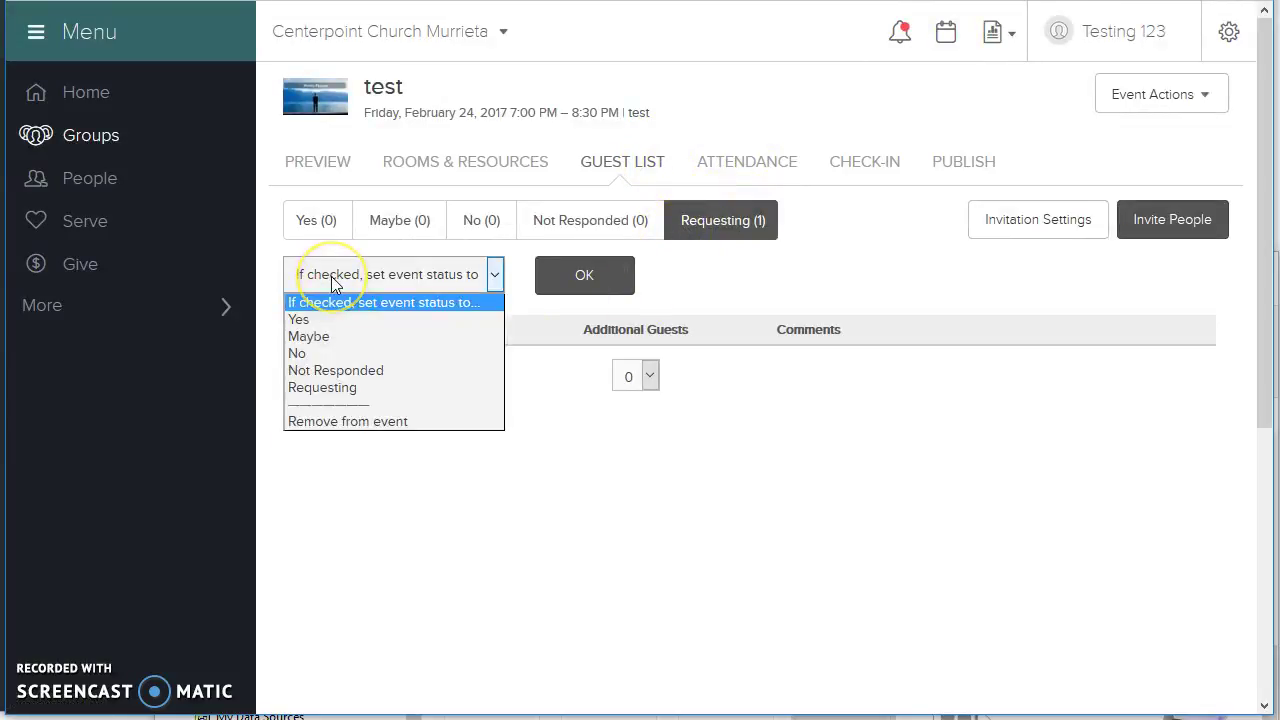
pyautogui.click(356, 423)
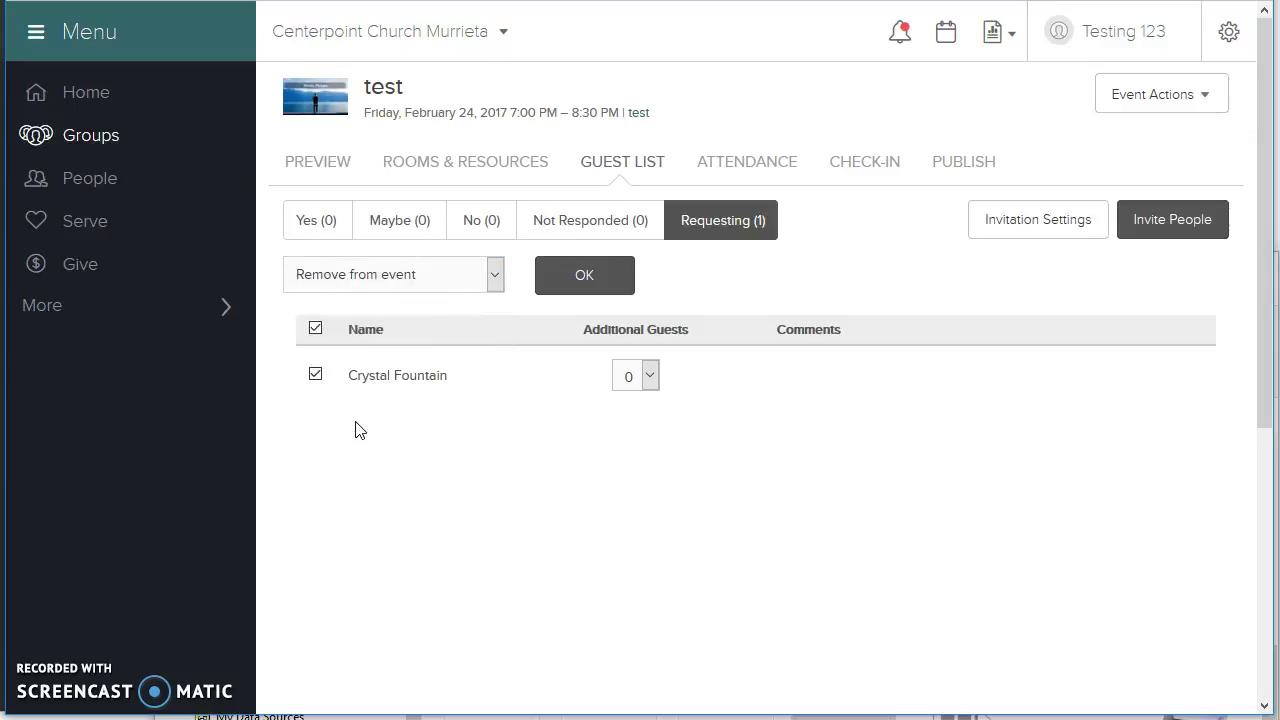
pyautogui.click(598, 283)
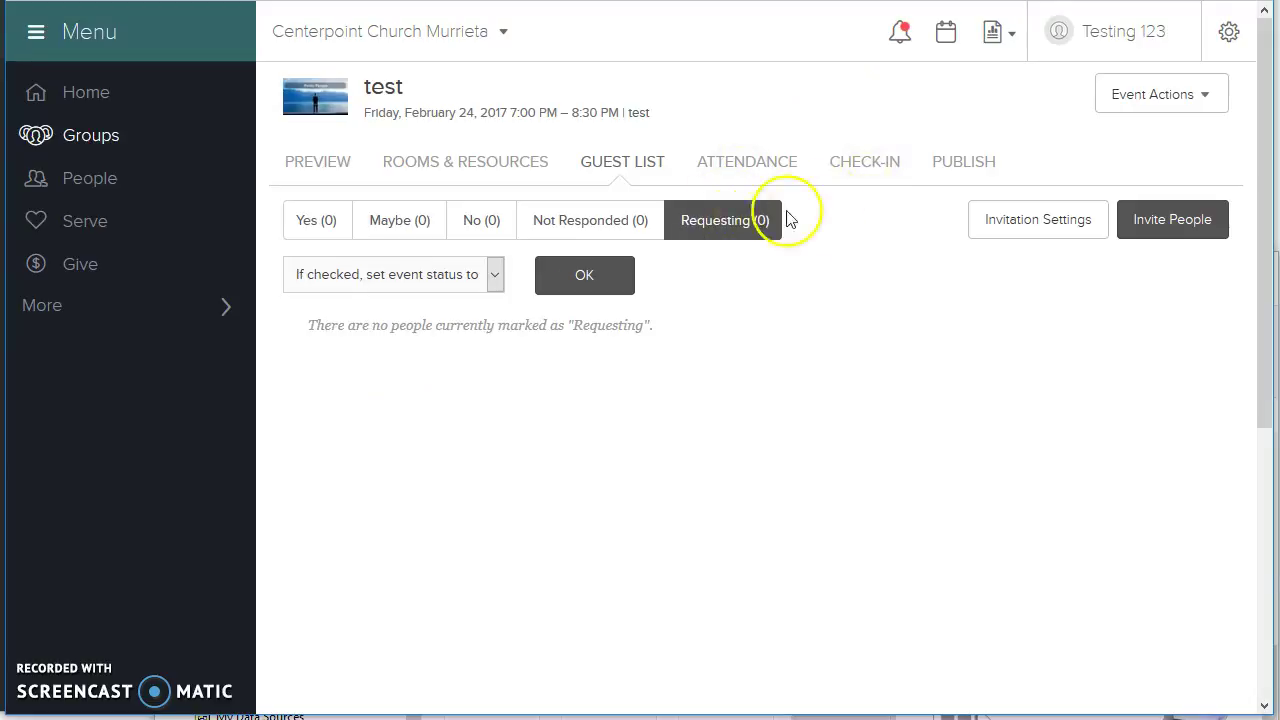
pyautogui.click(1175, 94)
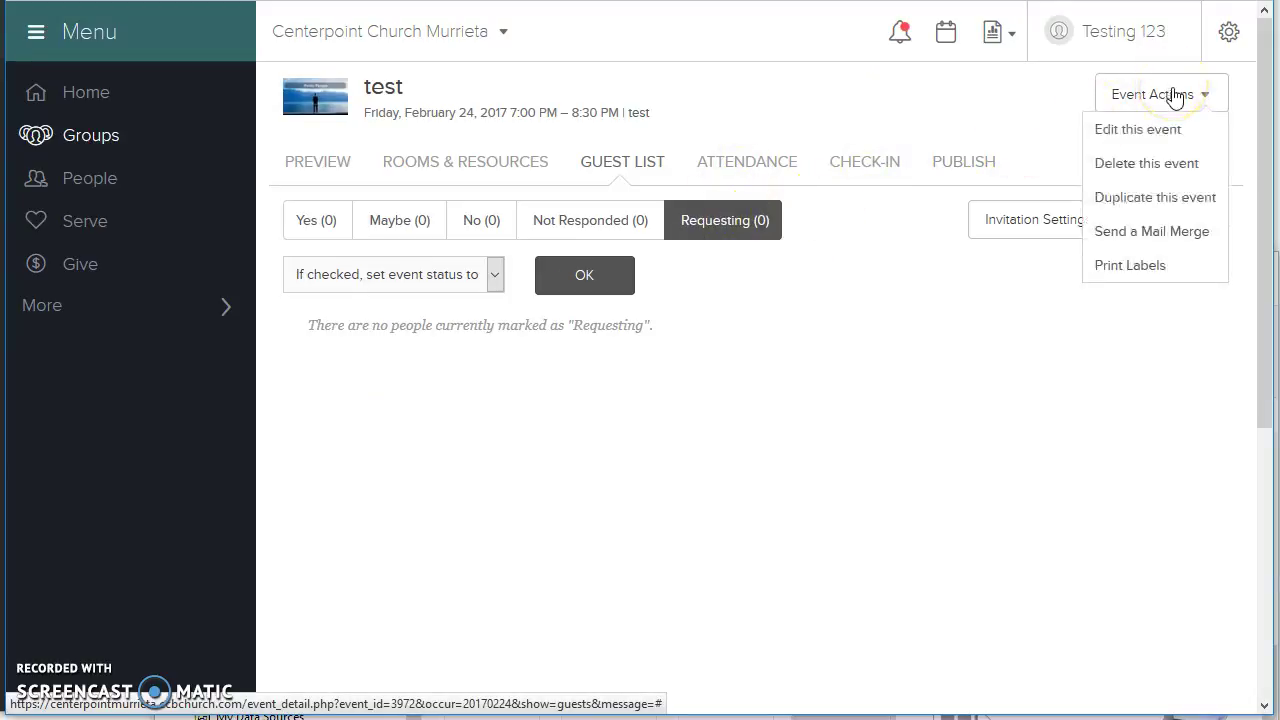
# Open the event editor, look through its settings, and close it without changes.
pyautogui.click(1176, 128)
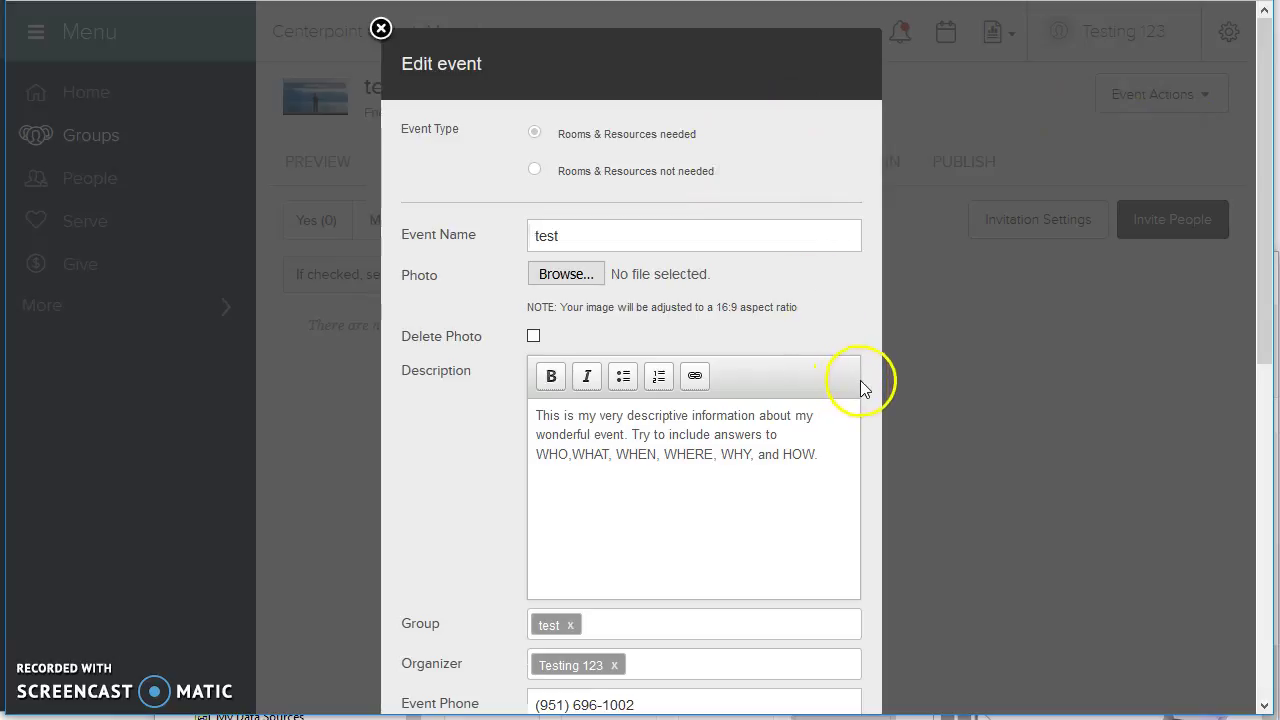
pyautogui.scroll(-5, 857, 420)
pyautogui.scroll(-1, 866, 440)
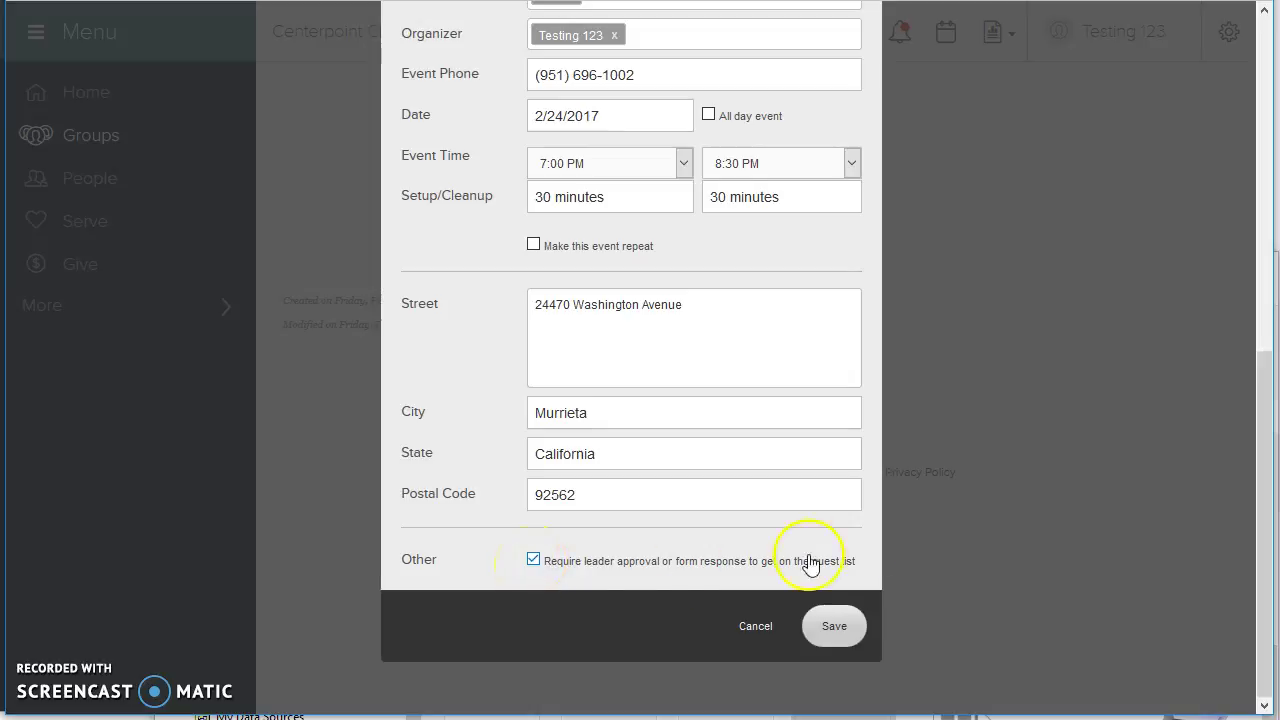
pyautogui.scroll(6, 872, 543)
pyautogui.click(381, 29)
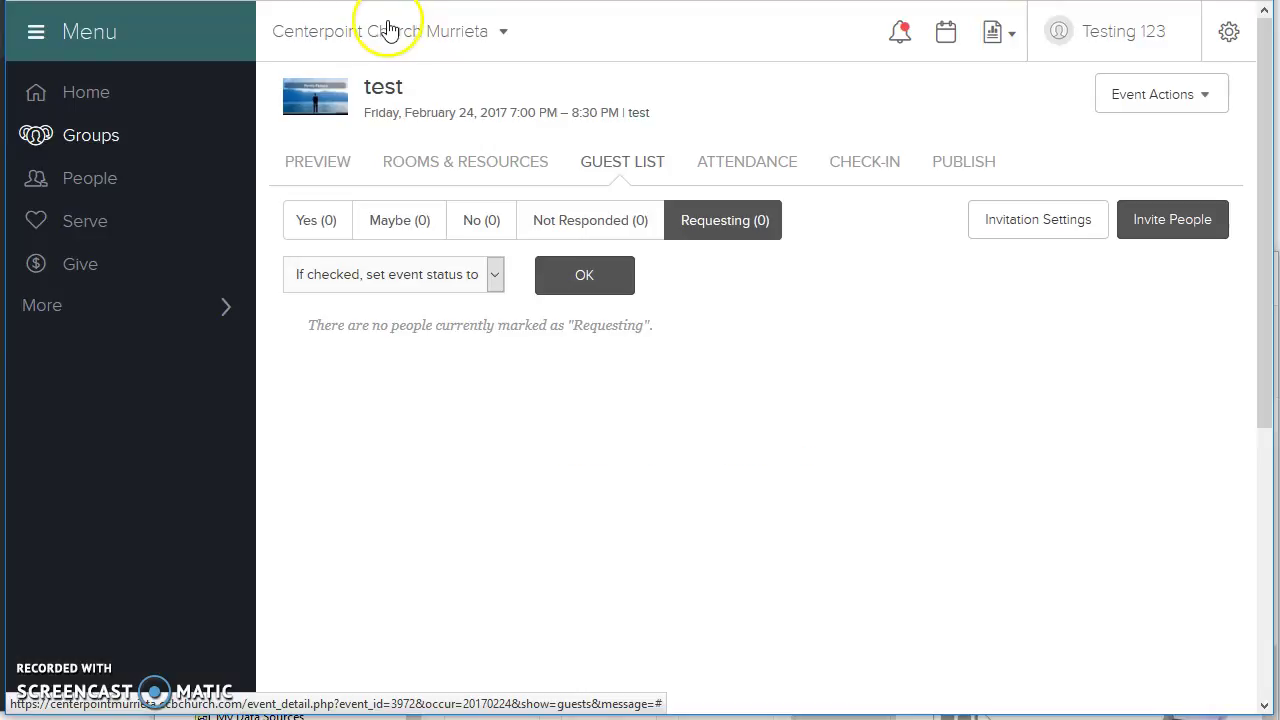
# Uncheck 'Require leader approval or form response' in Edit this event and save.
pyautogui.click(1195, 96)
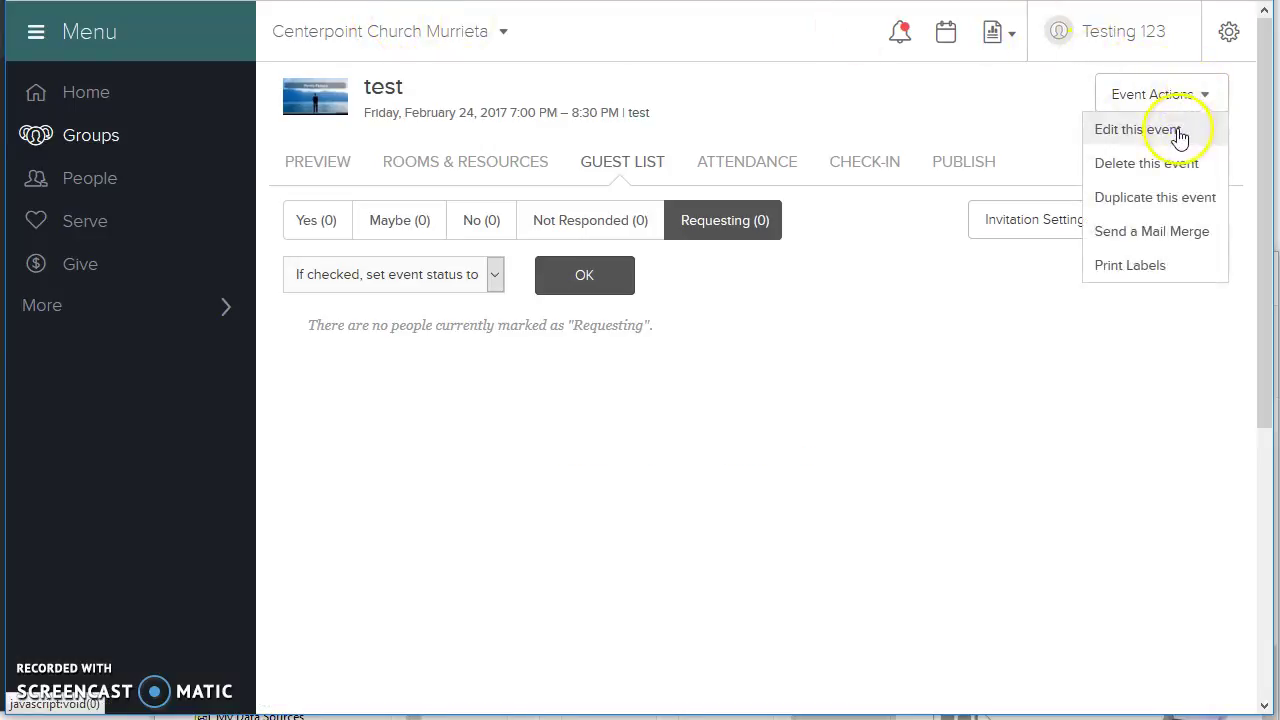
pyautogui.click(1160, 130)
pyautogui.scroll(-6, 869, 300)
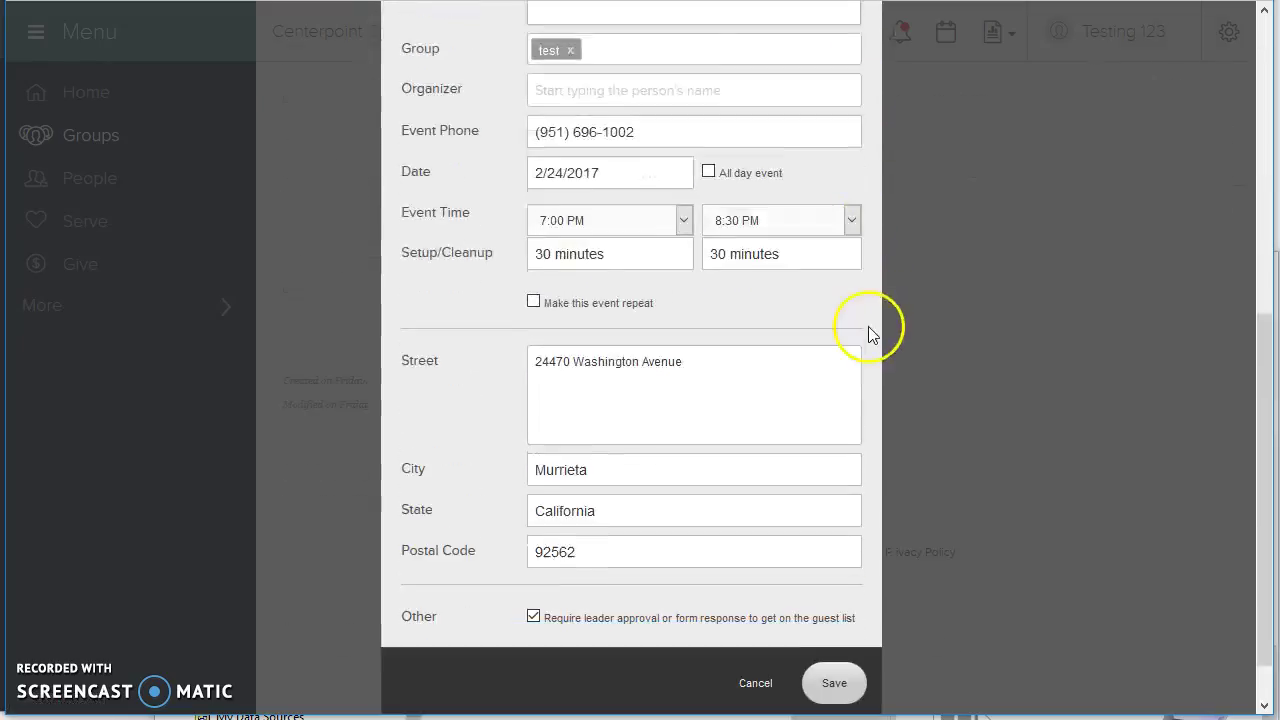
pyautogui.click(533, 560)
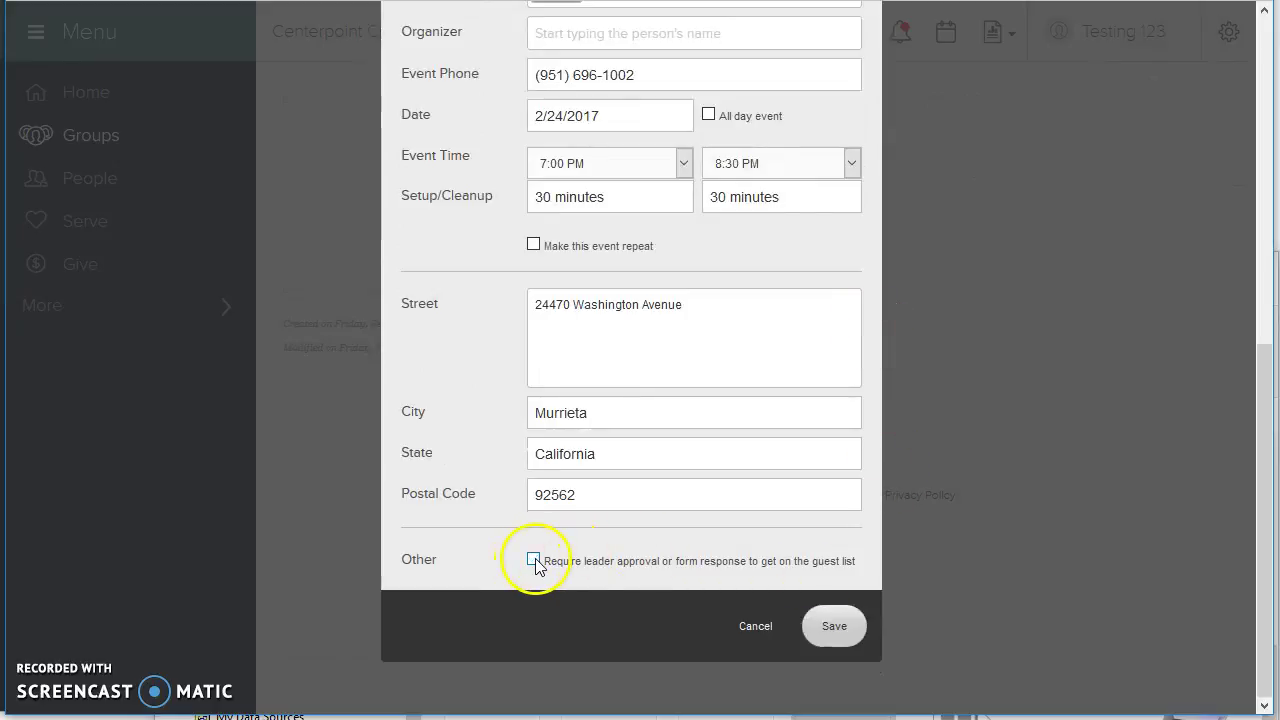
pyautogui.click(832, 628)
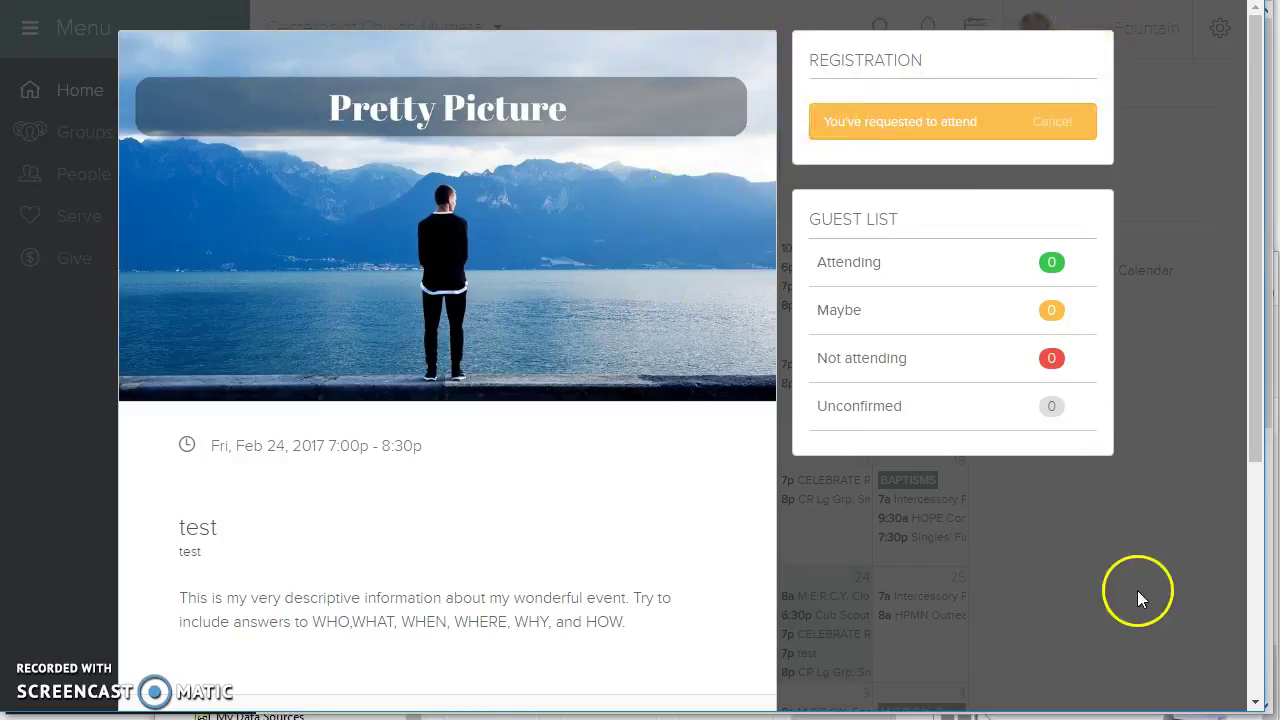
# Close the event details and reopen the Feb 24 'test' event to see its Yes/Maybe/No RSVP.
pyautogui.click(1147, 634)
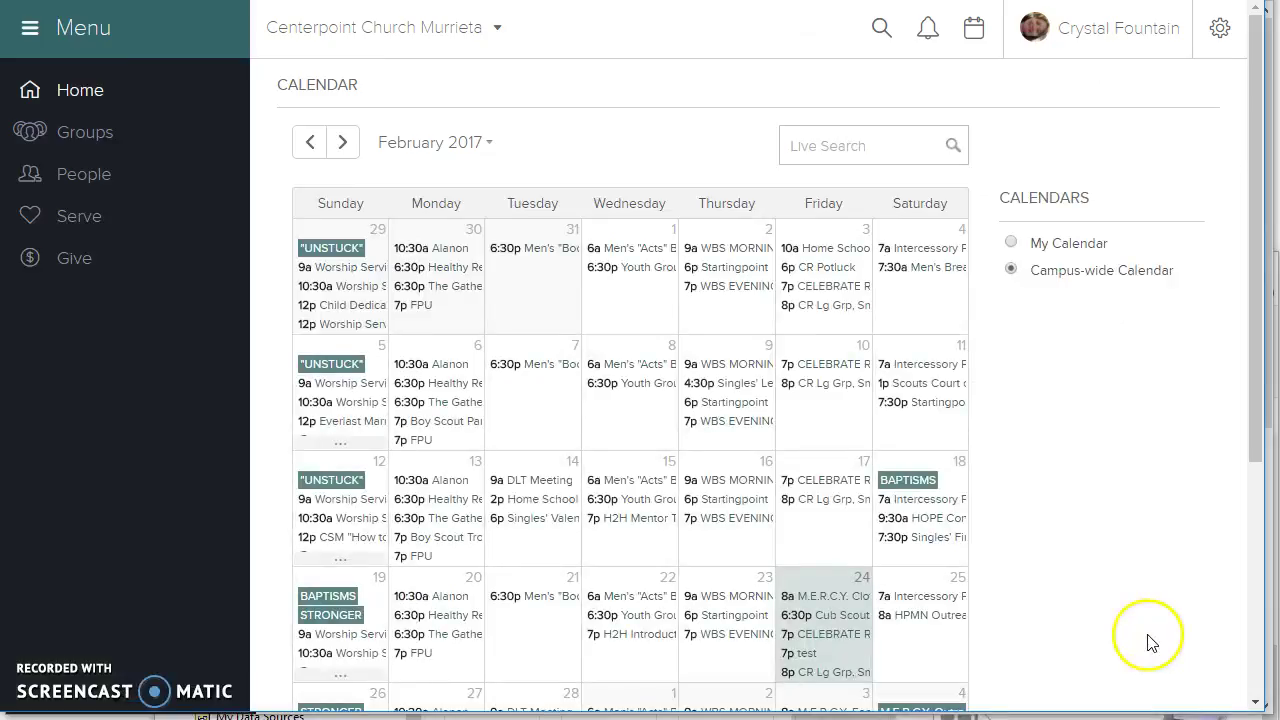
pyautogui.click(806, 654)
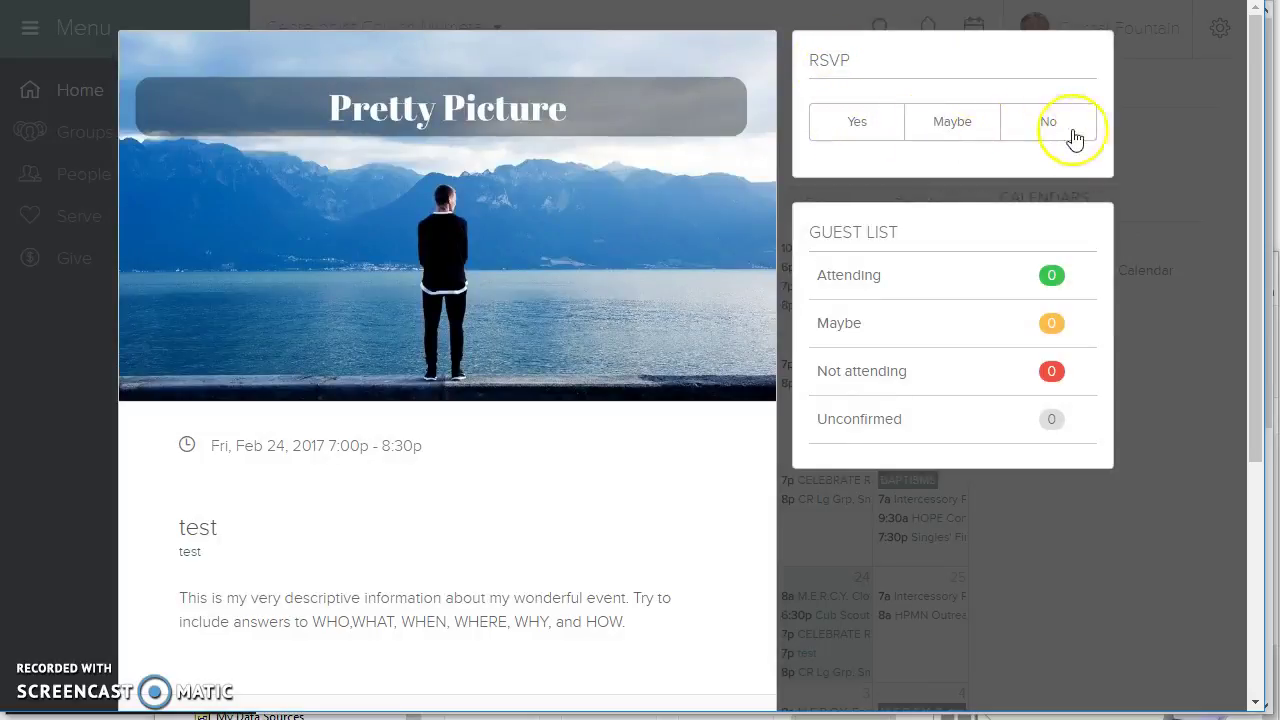
# In the Firefox window, re-check 'Require leader approval or form response' on the test event and save.
pyautogui.hotkey('alt', 'Tab')
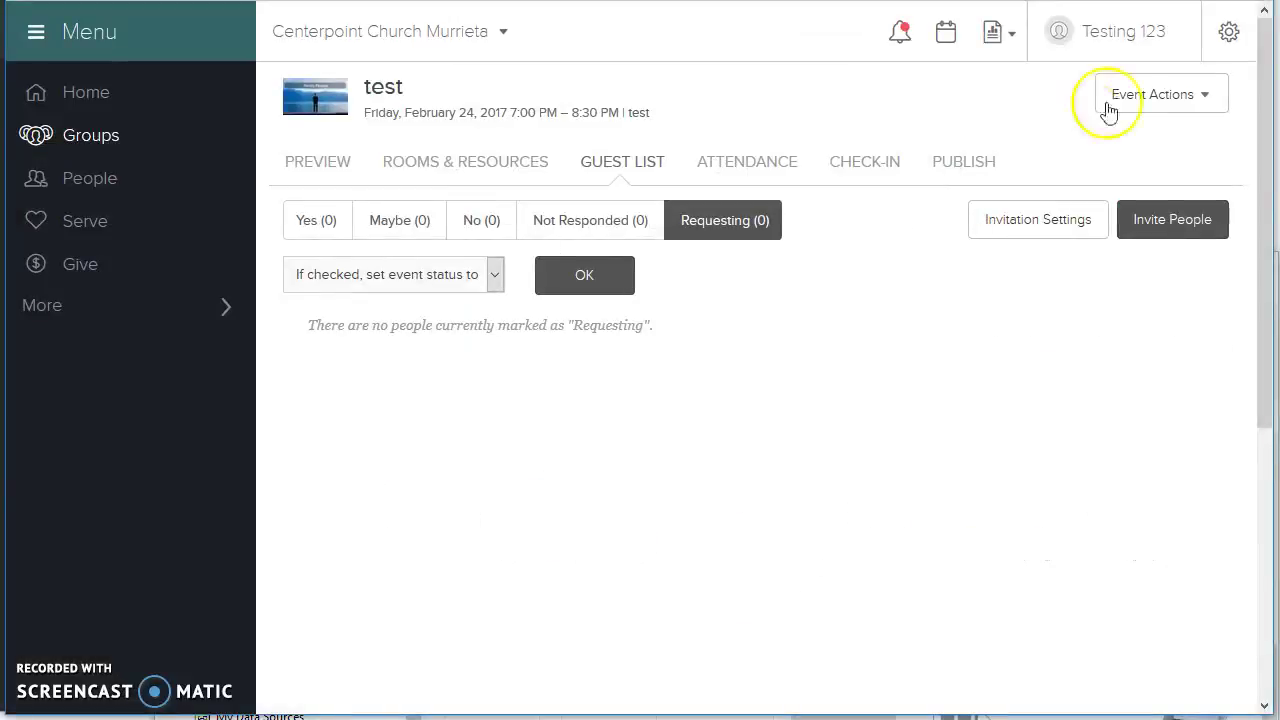
pyautogui.click(1108, 104)
pyautogui.click(1120, 127)
pyautogui.scroll(-6, 855, 378)
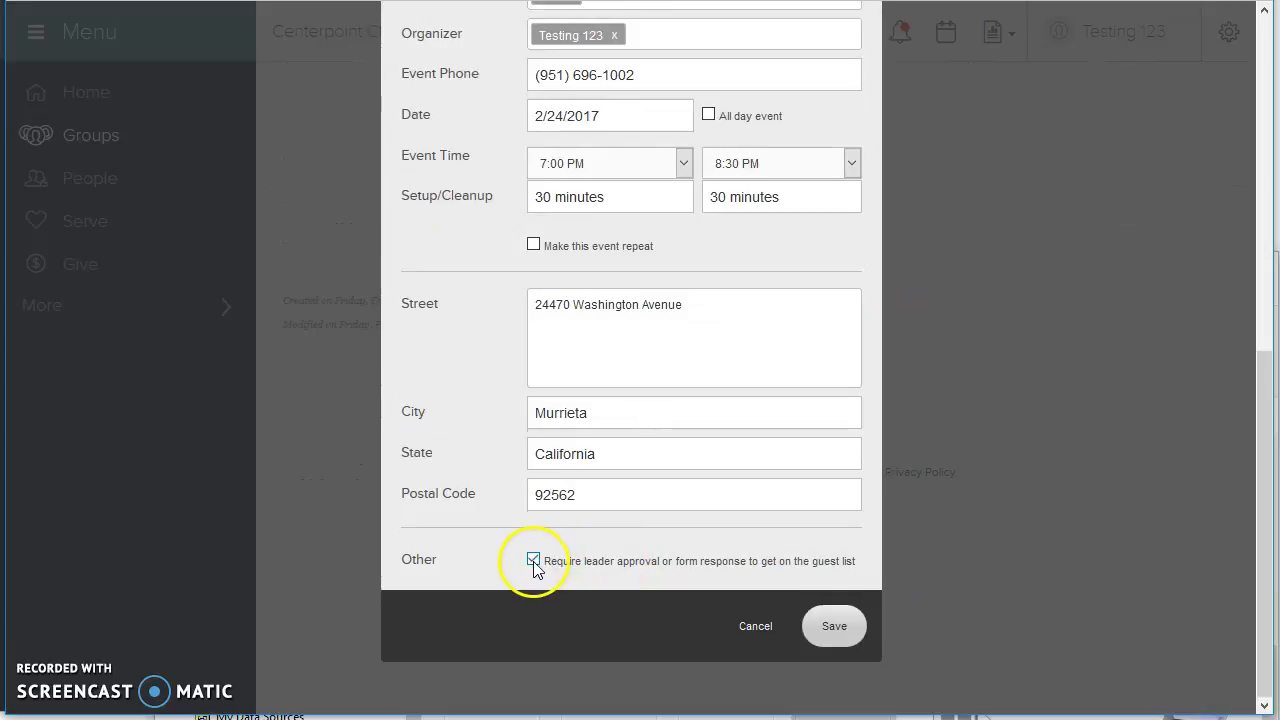
pyautogui.click(834, 627)
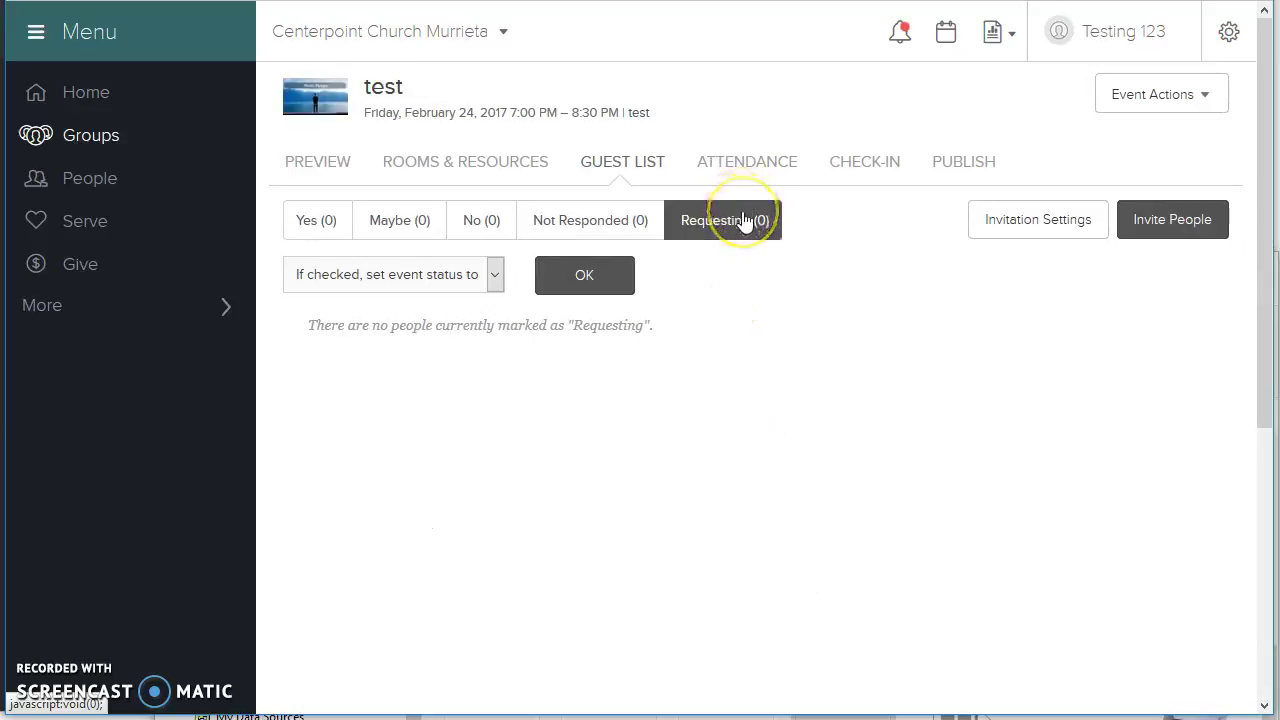
# Open the TEST form in the form builder and expand Automation under Form Settings.
pyautogui.click(130, 308)
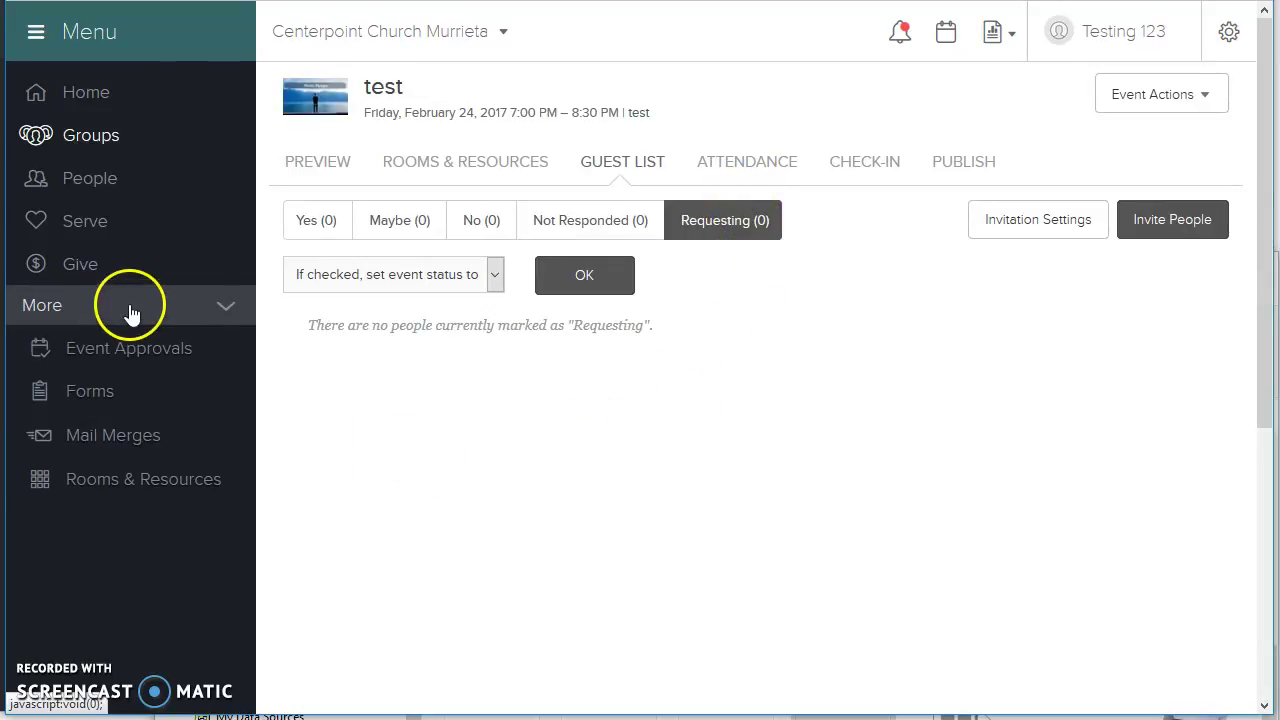
pyautogui.click(130, 393)
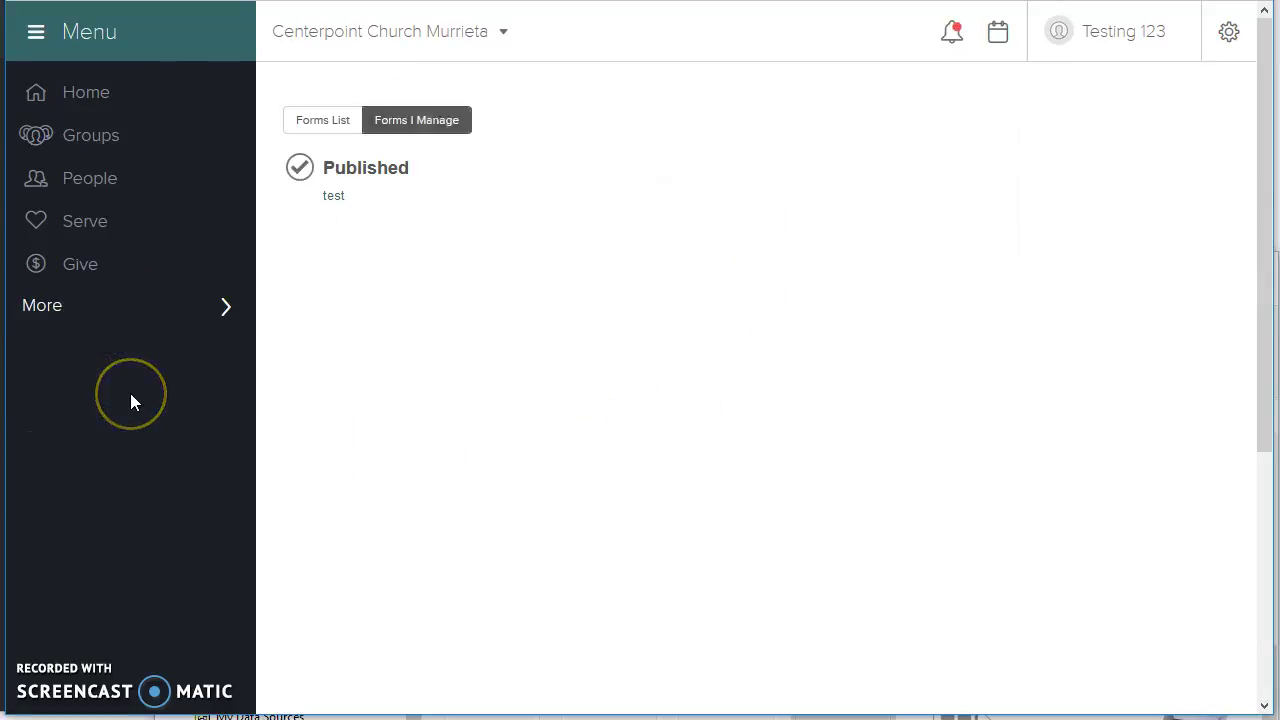
pyautogui.click(340, 199)
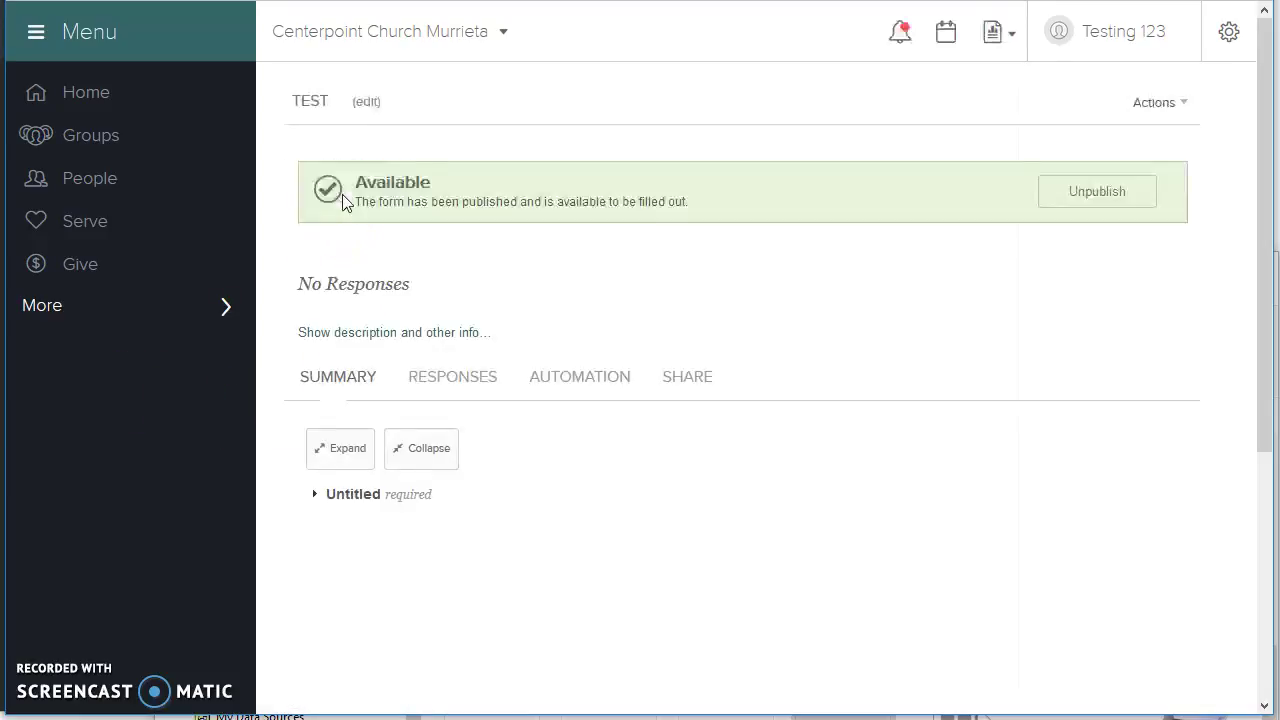
pyautogui.click(372, 104)
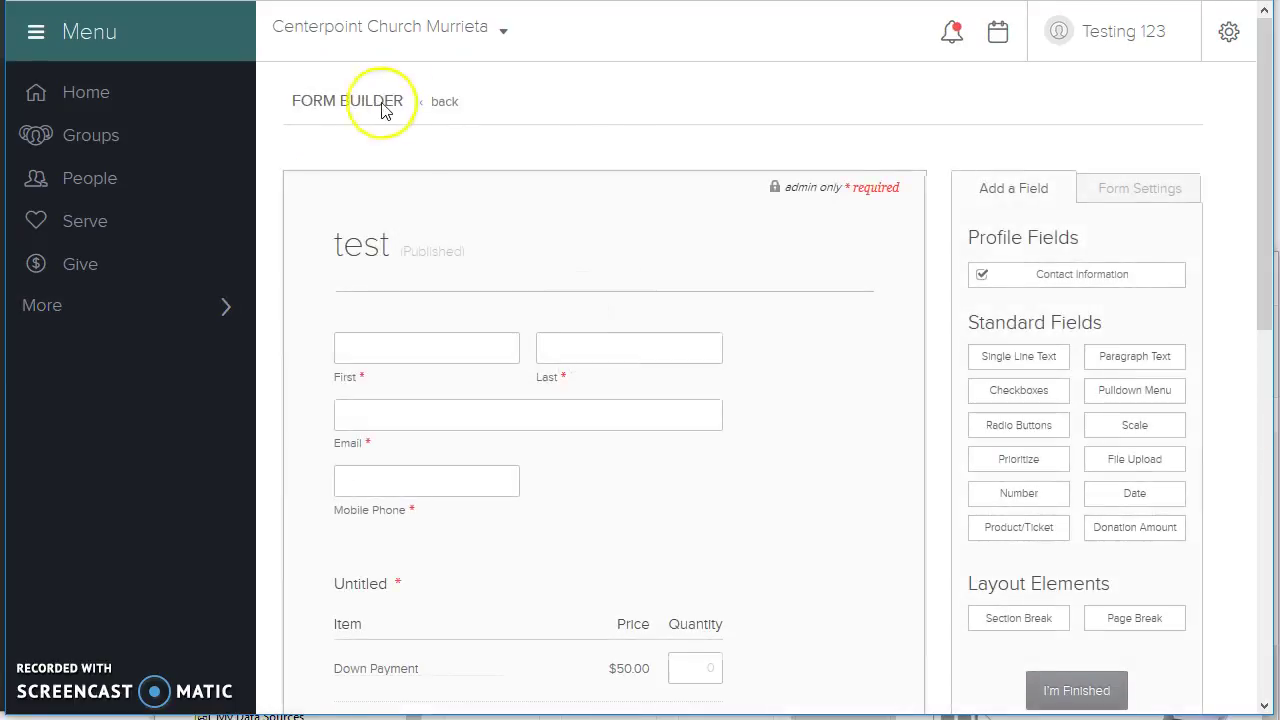
pyautogui.click(1135, 192)
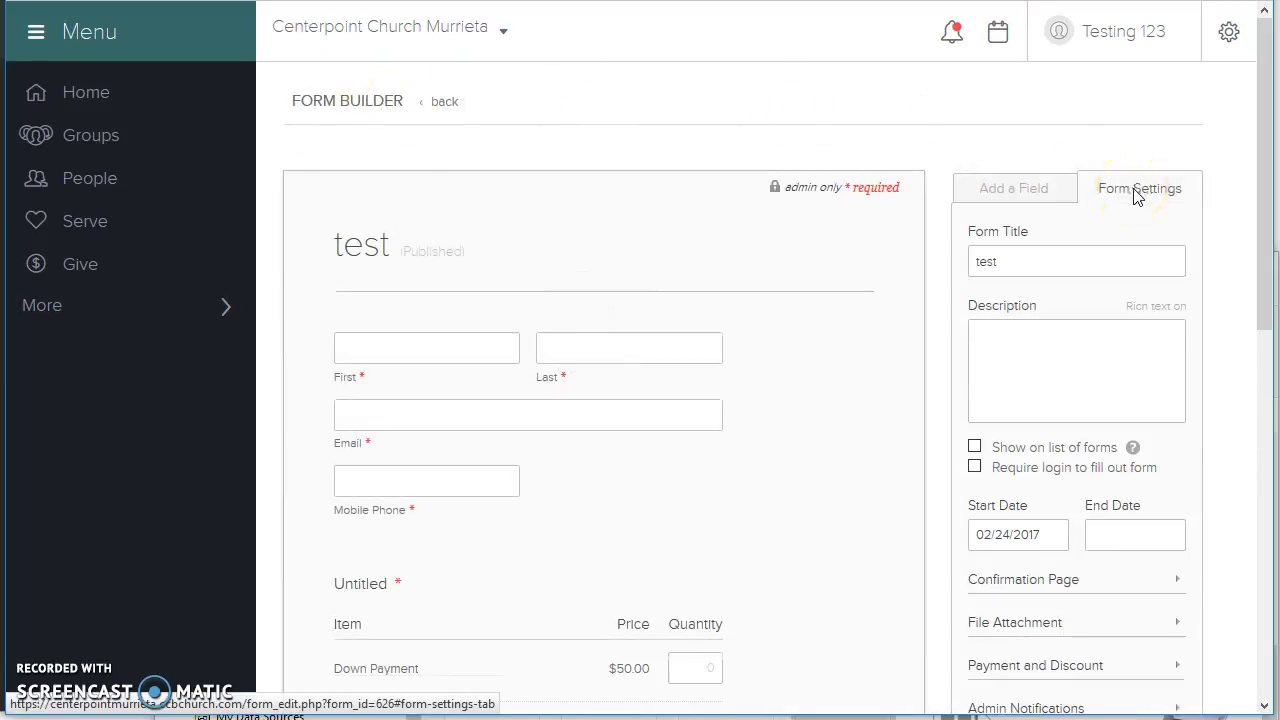
pyautogui.scroll(-8, 1150, 250)
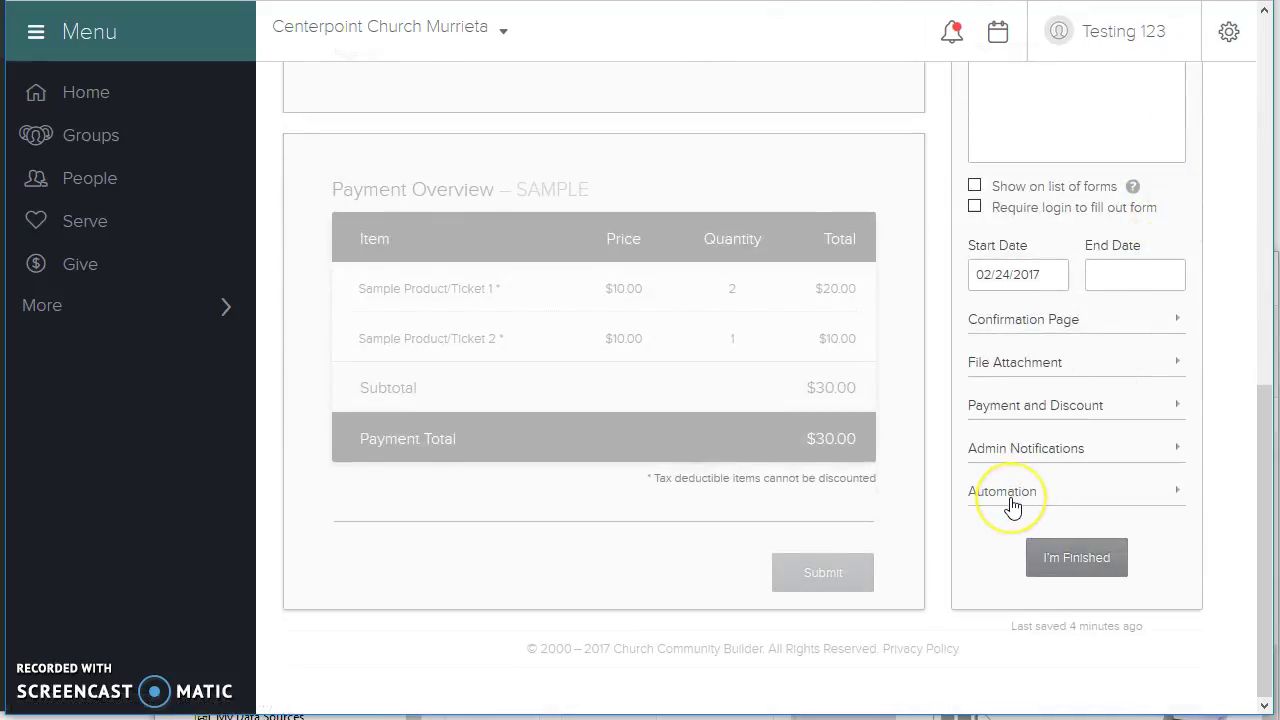
pyautogui.click(1011, 500)
# Add an Event automation adding respondents to the Feb 24 'test' event, then finish the form.
pyautogui.click(1012, 514)
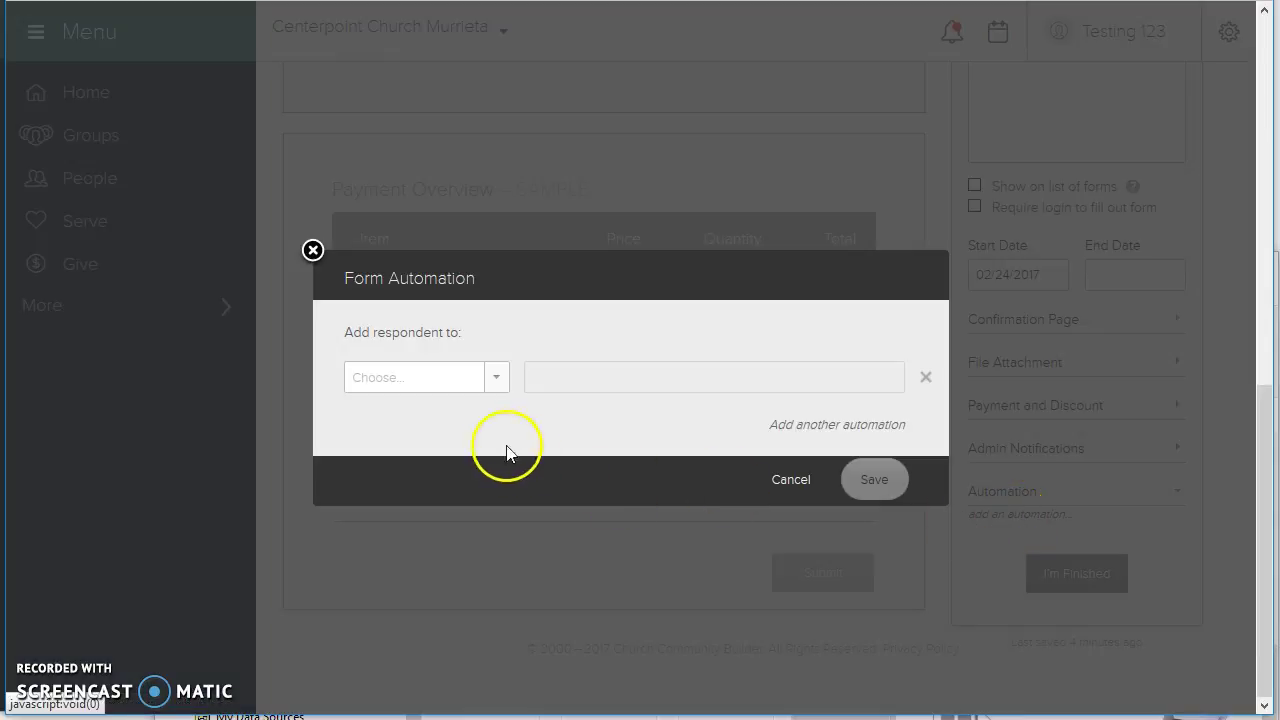
pyautogui.click(490, 377)
pyautogui.click(392, 482)
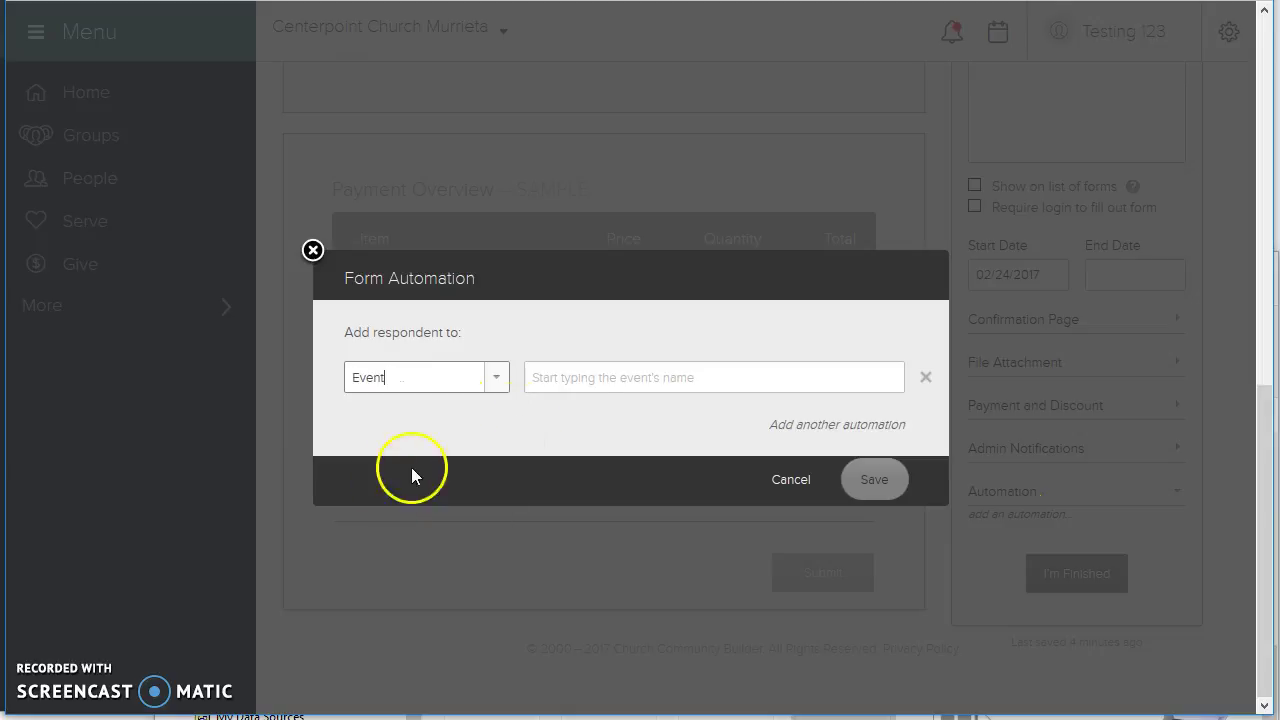
pyautogui.click(577, 378)
pyautogui.write('test')
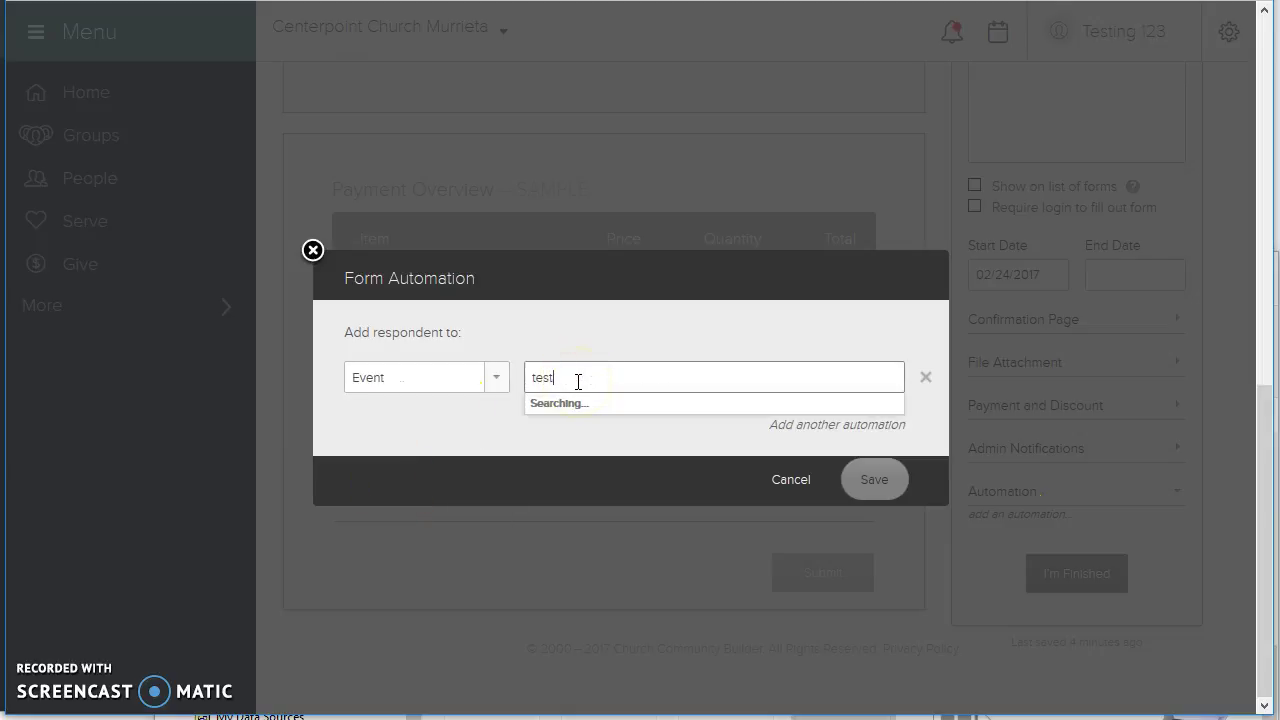
pyautogui.moveTo(572, 433)
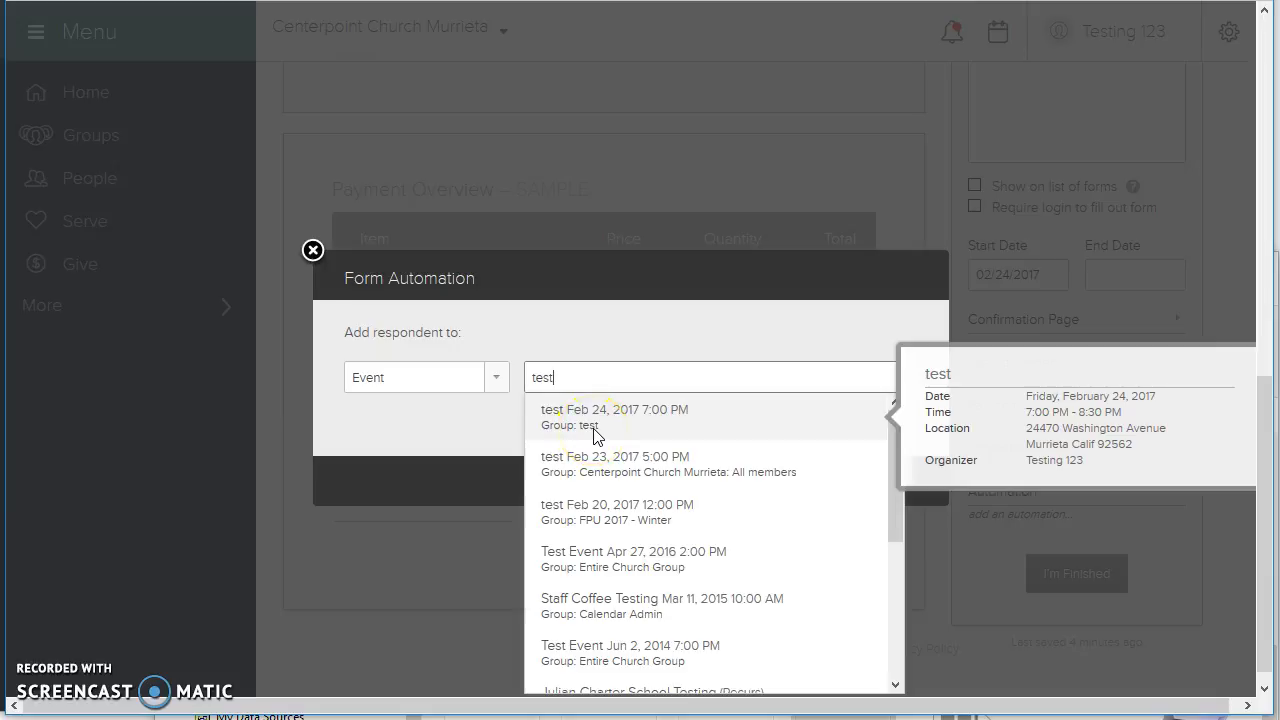
pyautogui.click(597, 432)
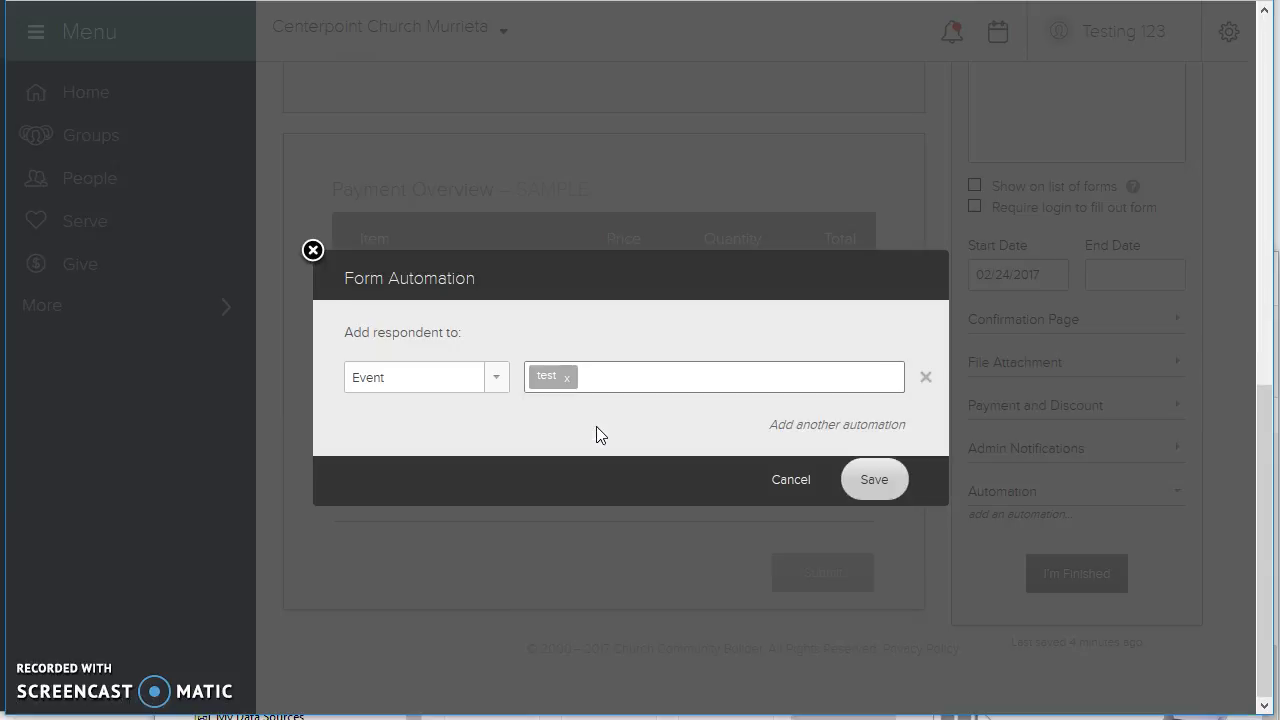
pyautogui.click(871, 482)
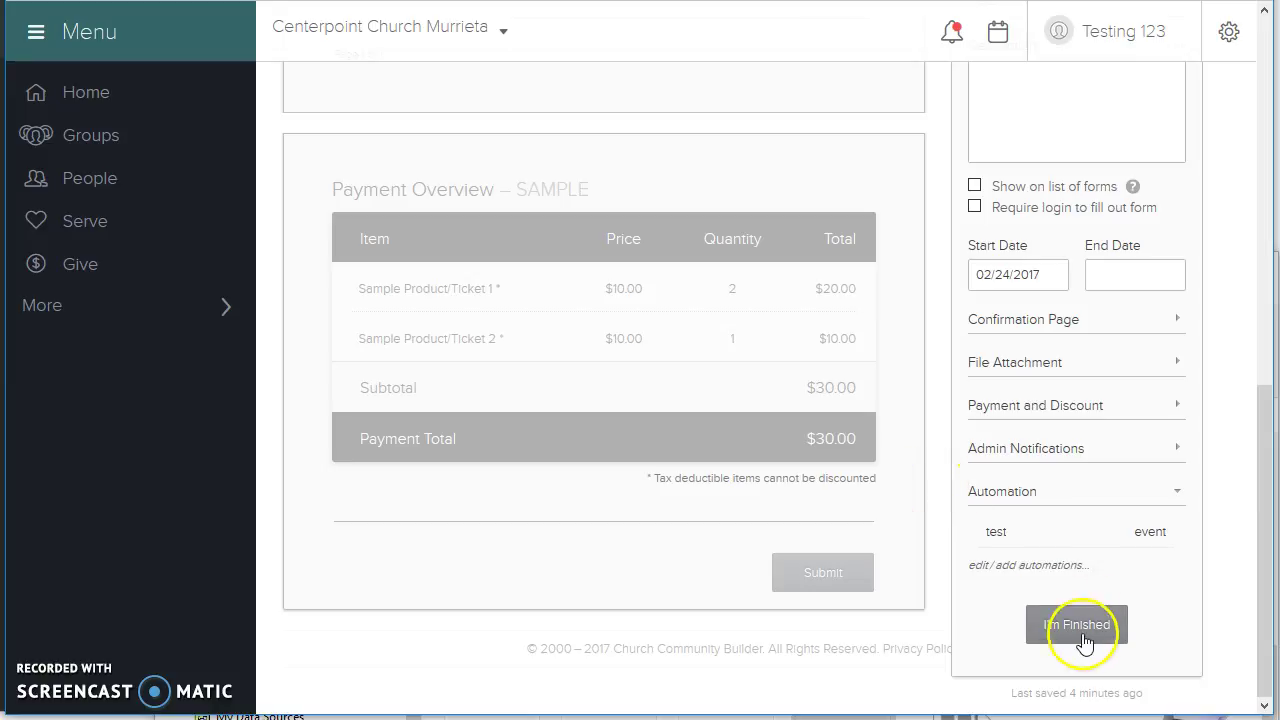
pyautogui.click(1086, 646)
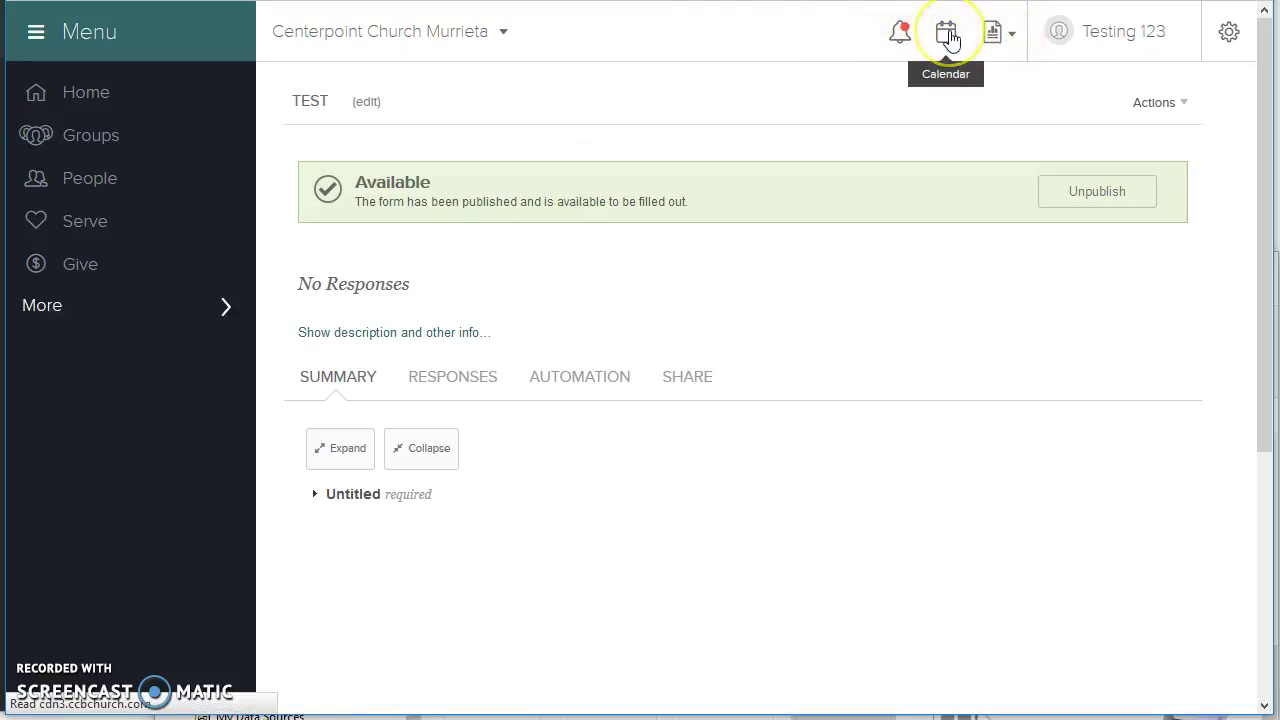
# Open the Feb 24 test event's management page on its Attendance tab, showing limit 30.
pyautogui.click(947, 33)
pyautogui.click(815, 600)
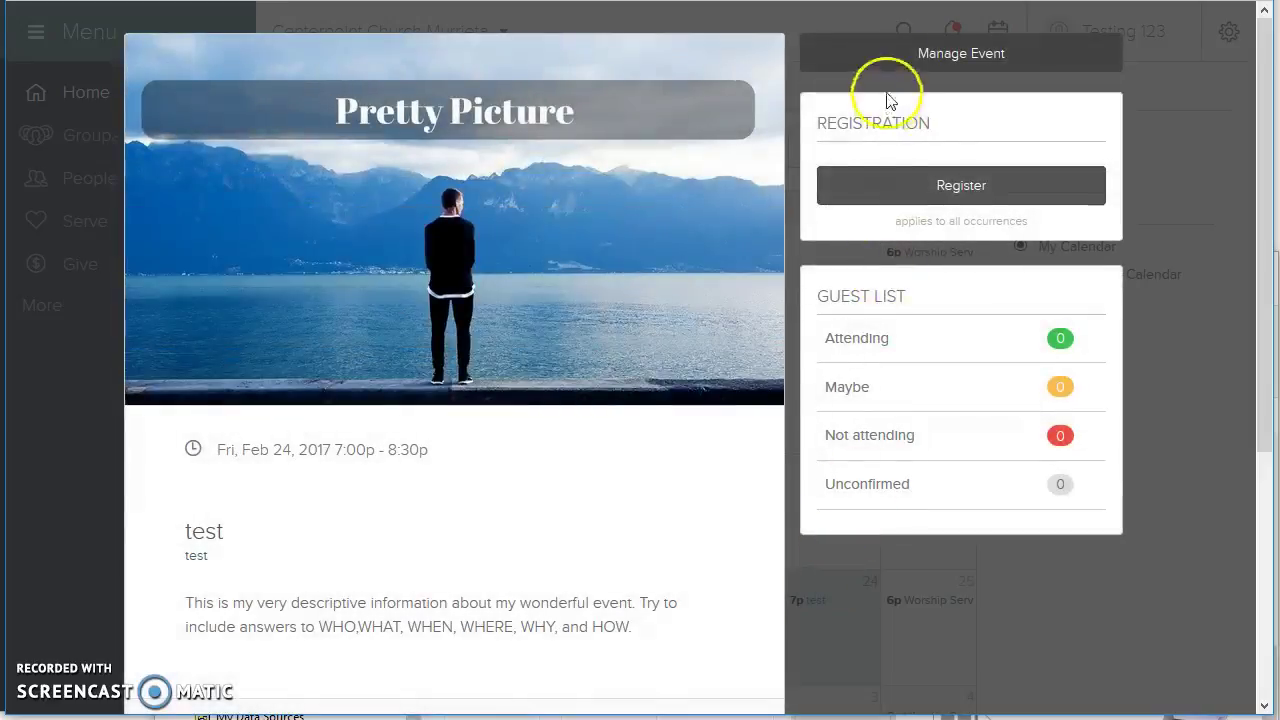
pyautogui.click(921, 55)
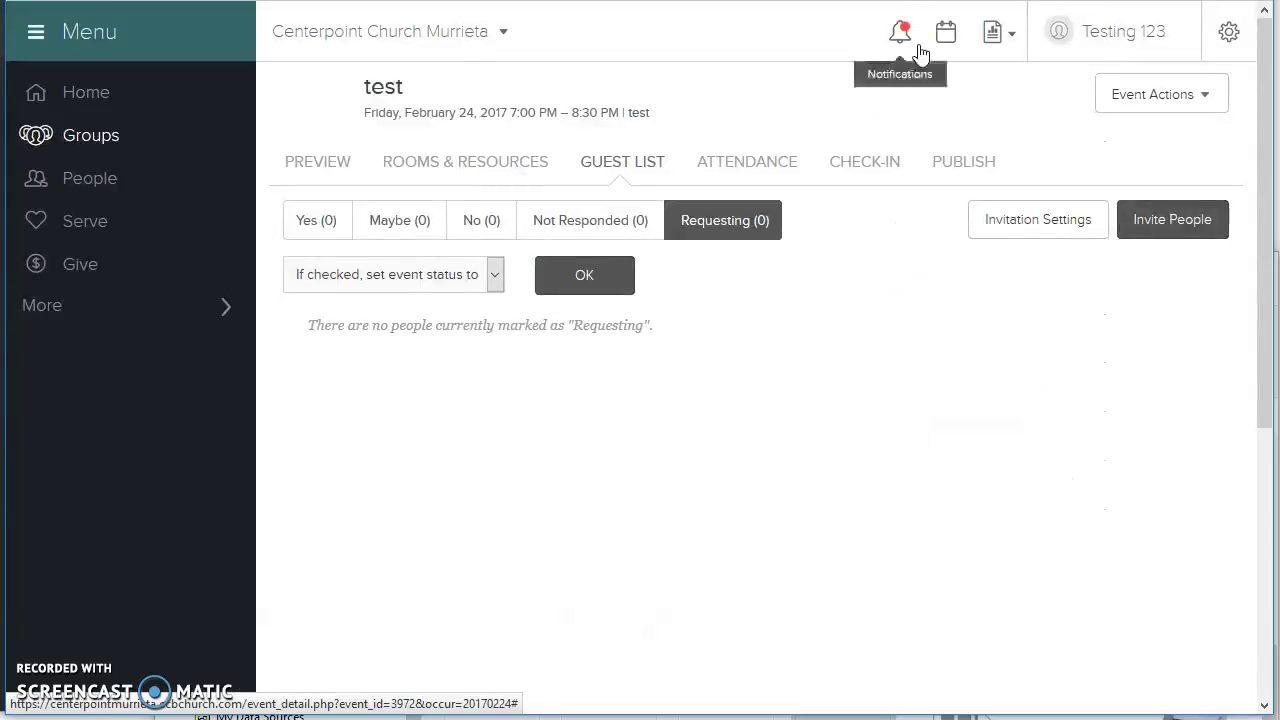
pyautogui.click(746, 165)
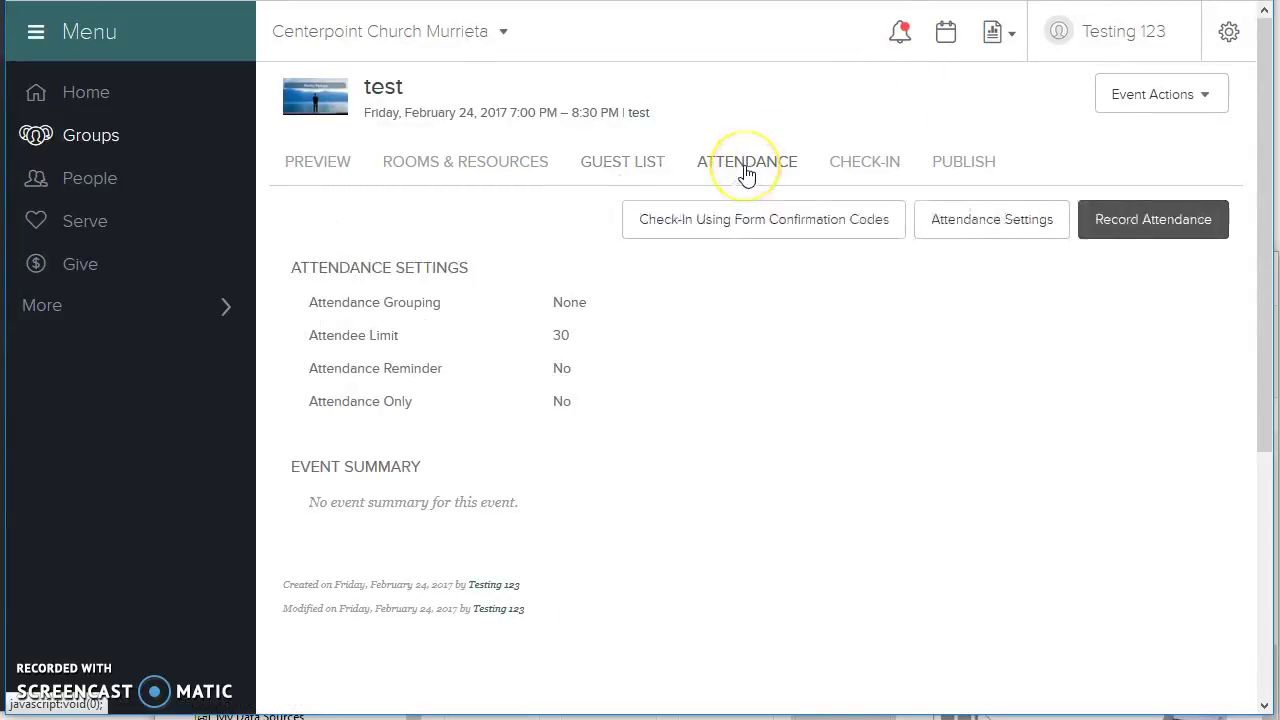
# Change the Attendee Limit in Attendance Settings from 30 to 200 and save.
pyautogui.click(988, 230)
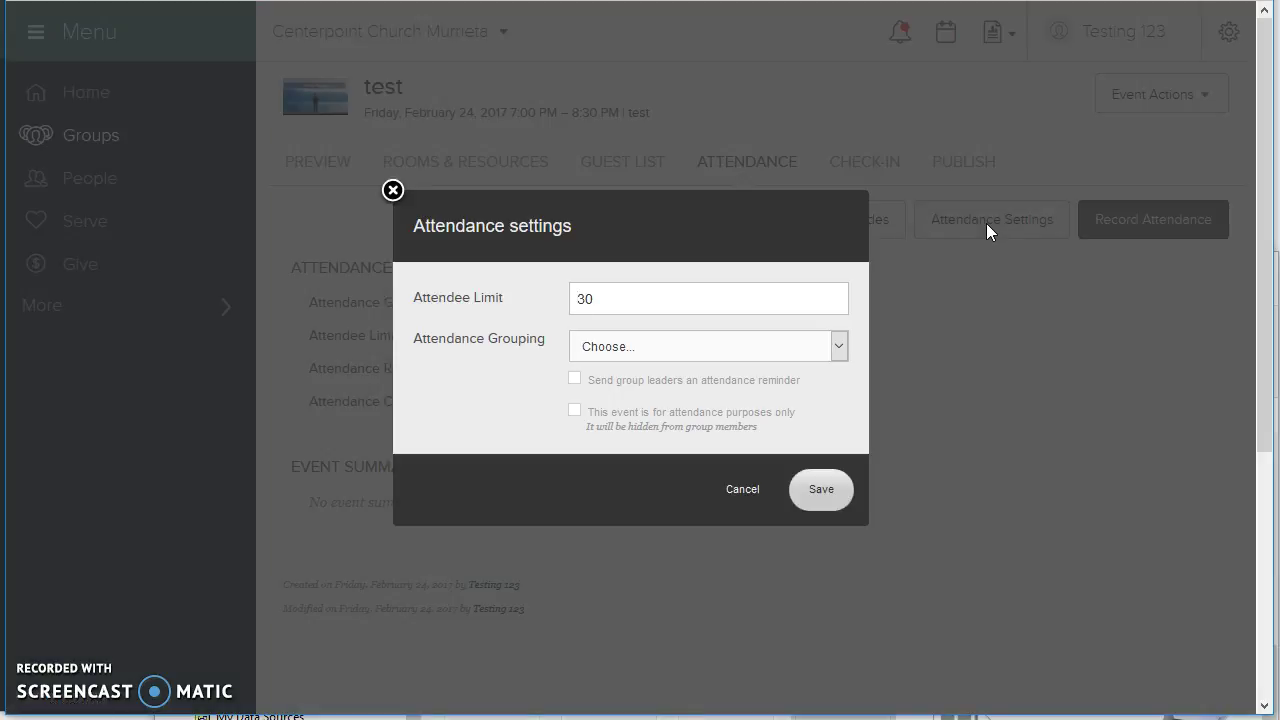
pyautogui.click(674, 296)
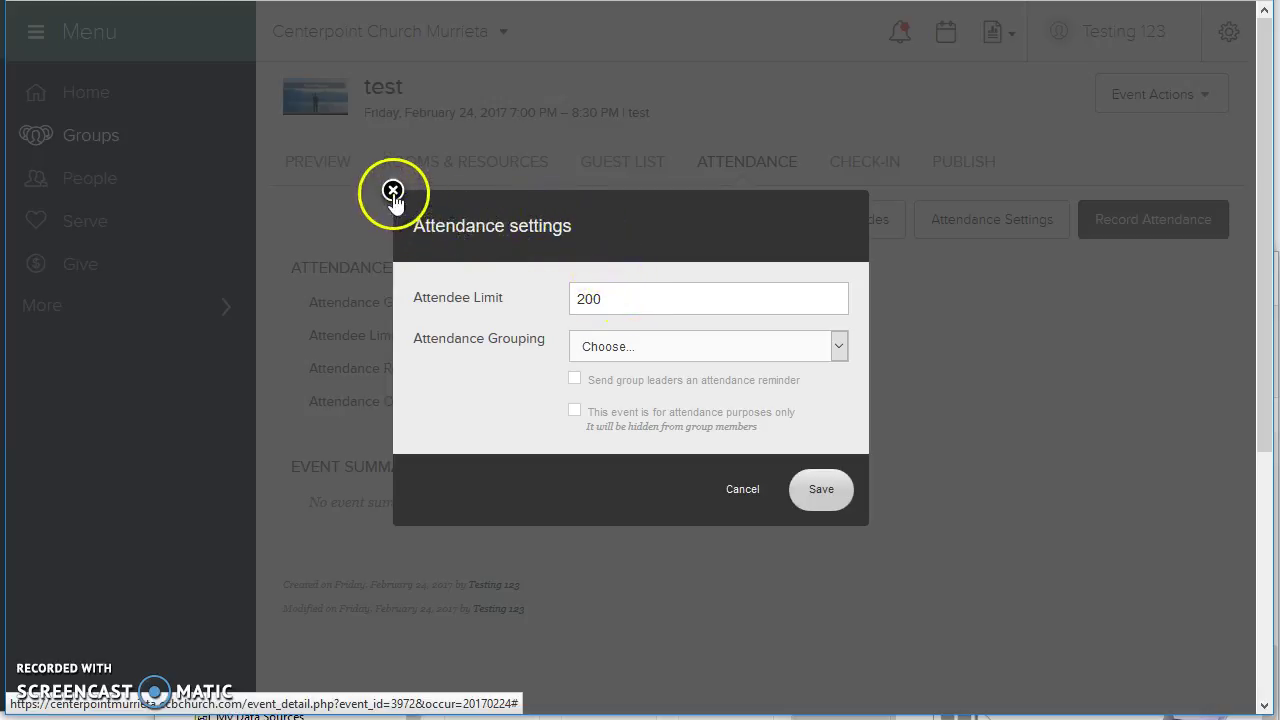
pyautogui.click(821, 489)
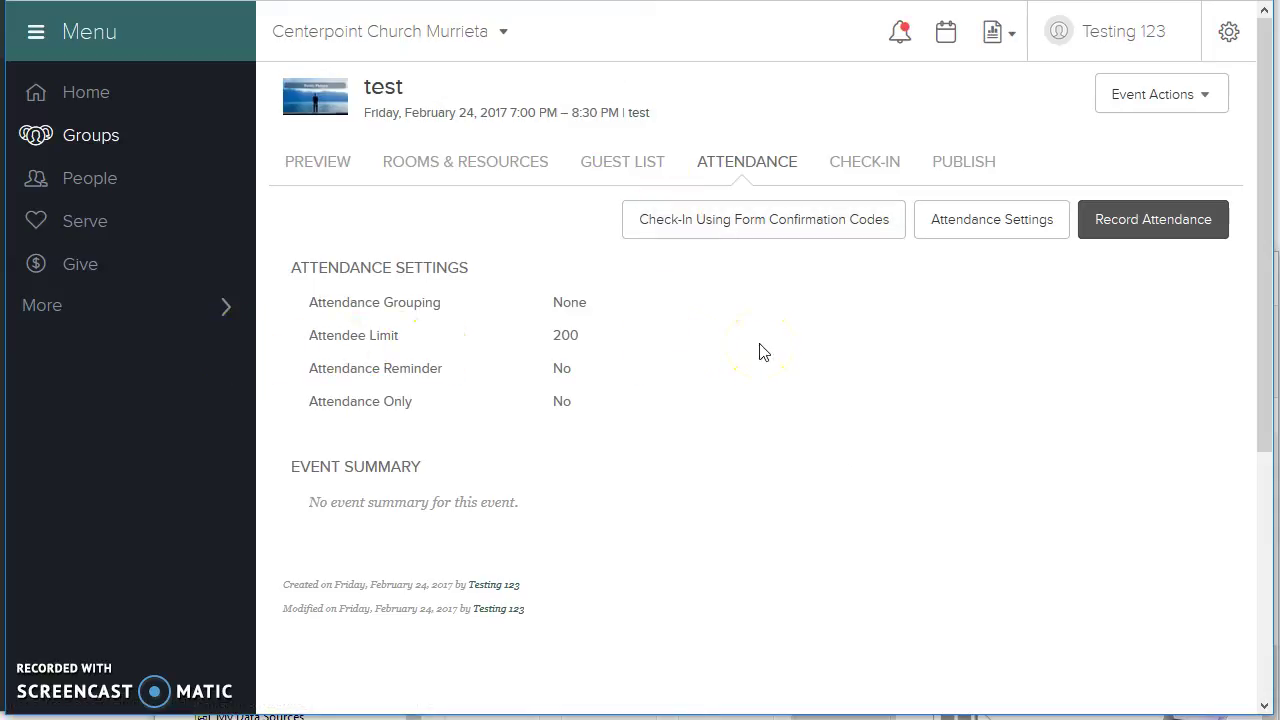
# In the other browser window, open the Feb 24 test event's registration form.
pyautogui.hotkey('alt', 'Tab')
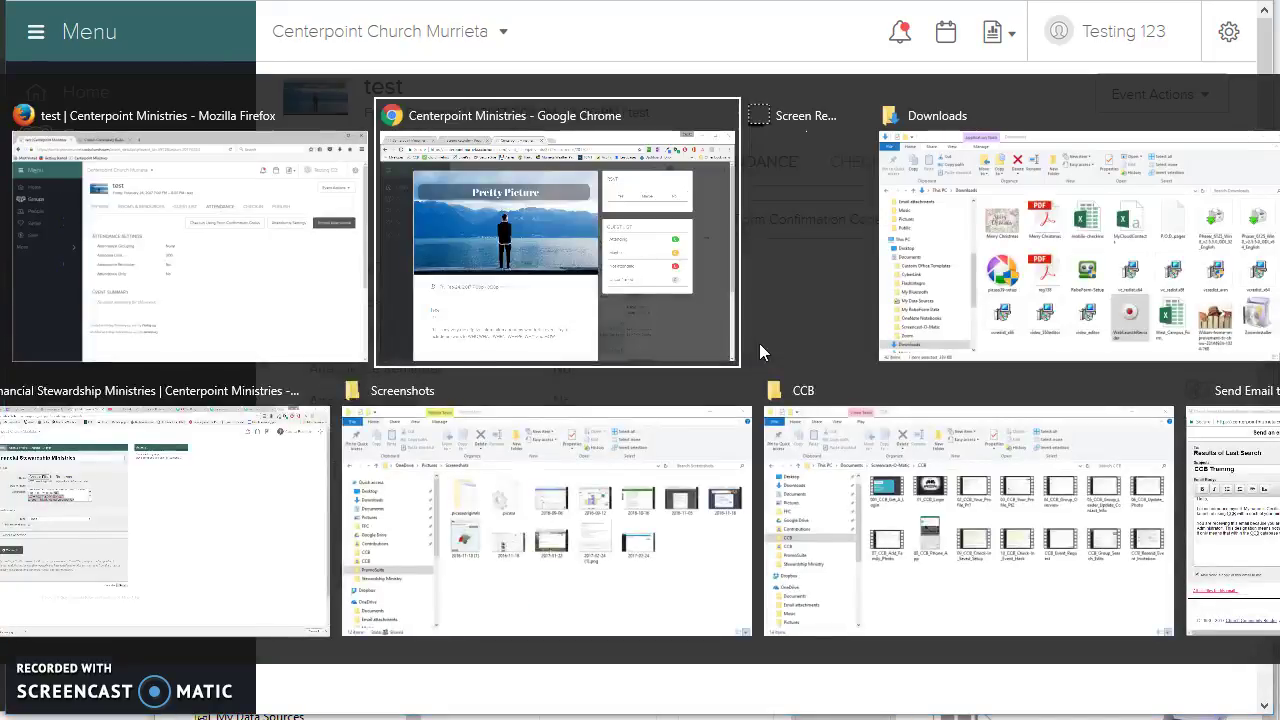
pyautogui.click(1135, 557)
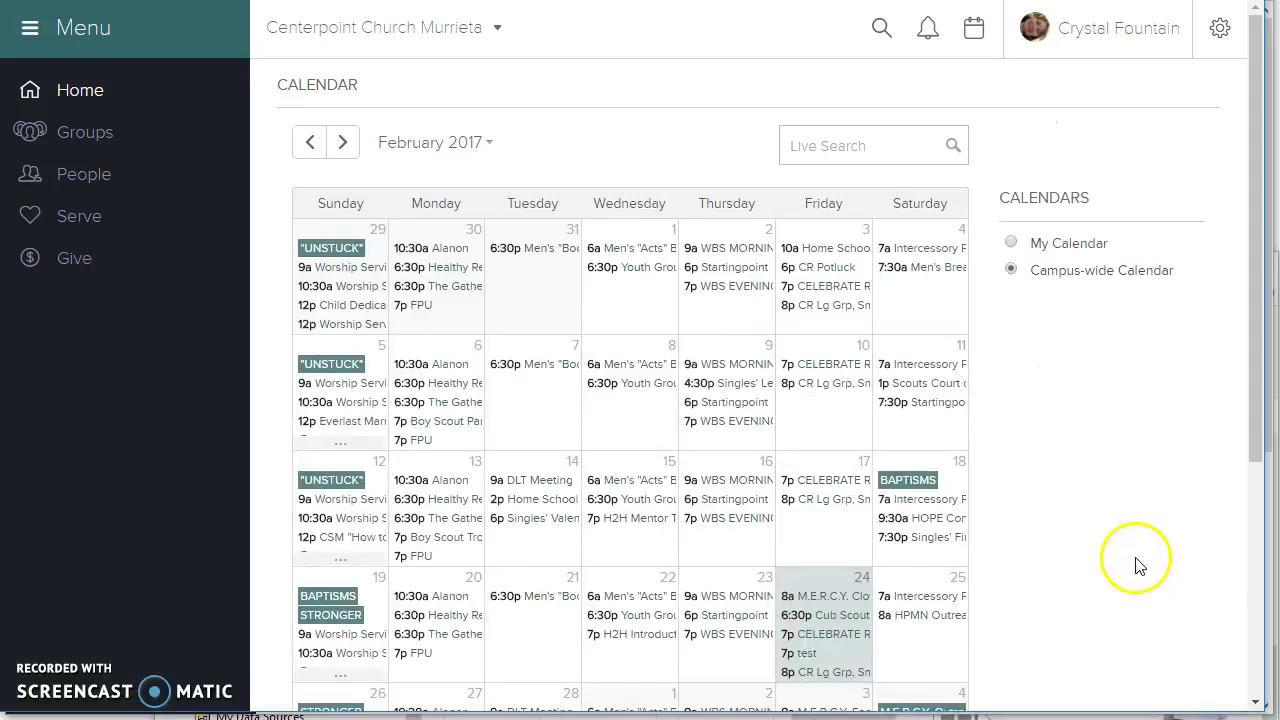
pyautogui.click(806, 655)
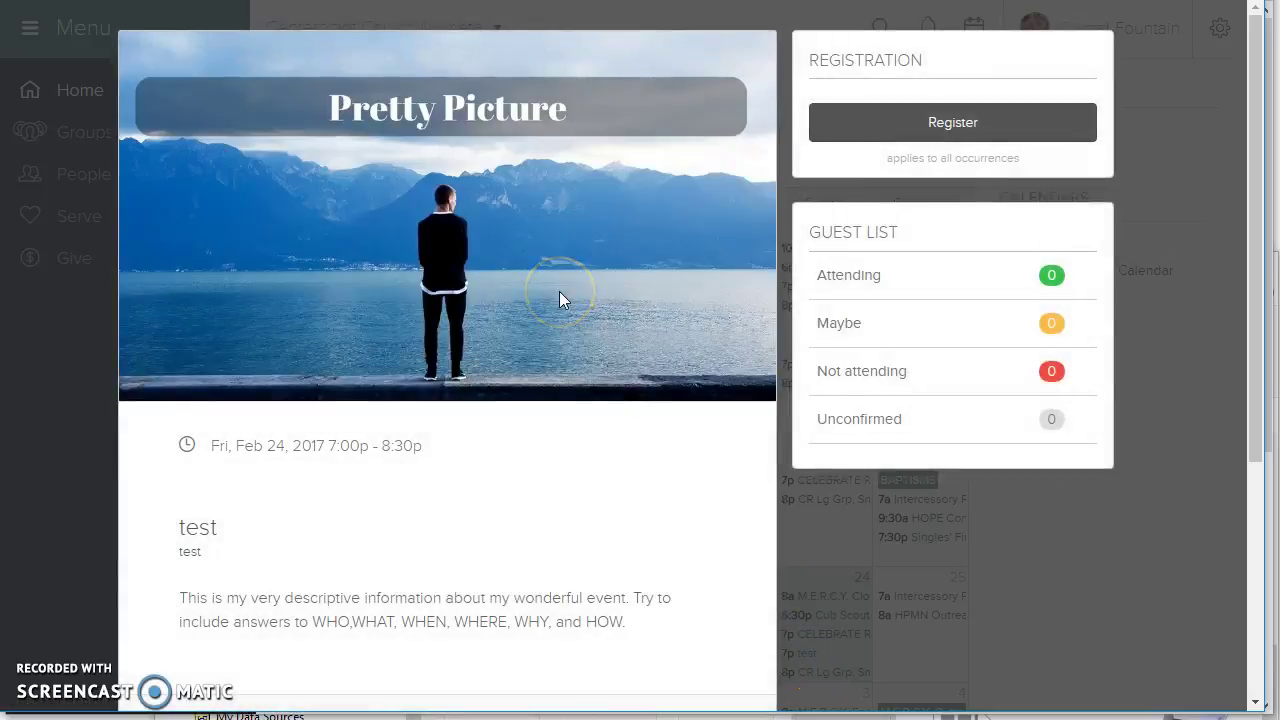
pyautogui.click(966, 125)
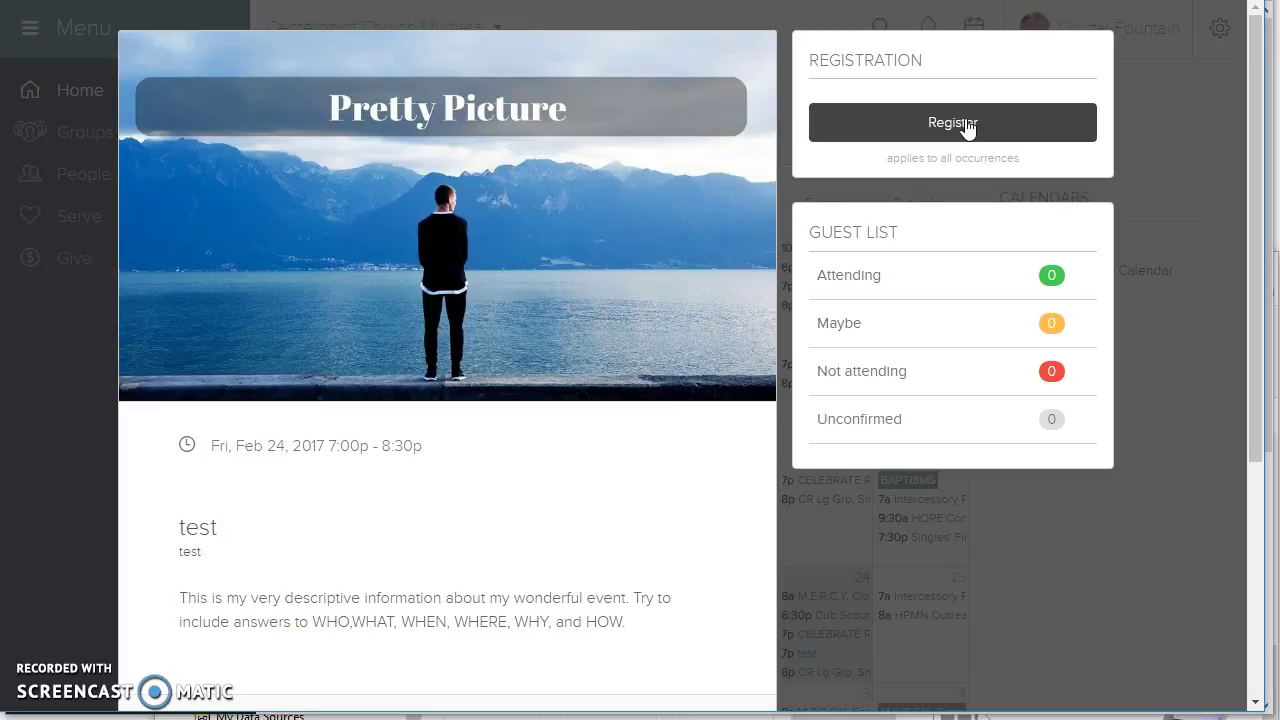
pyautogui.click(966, 125)
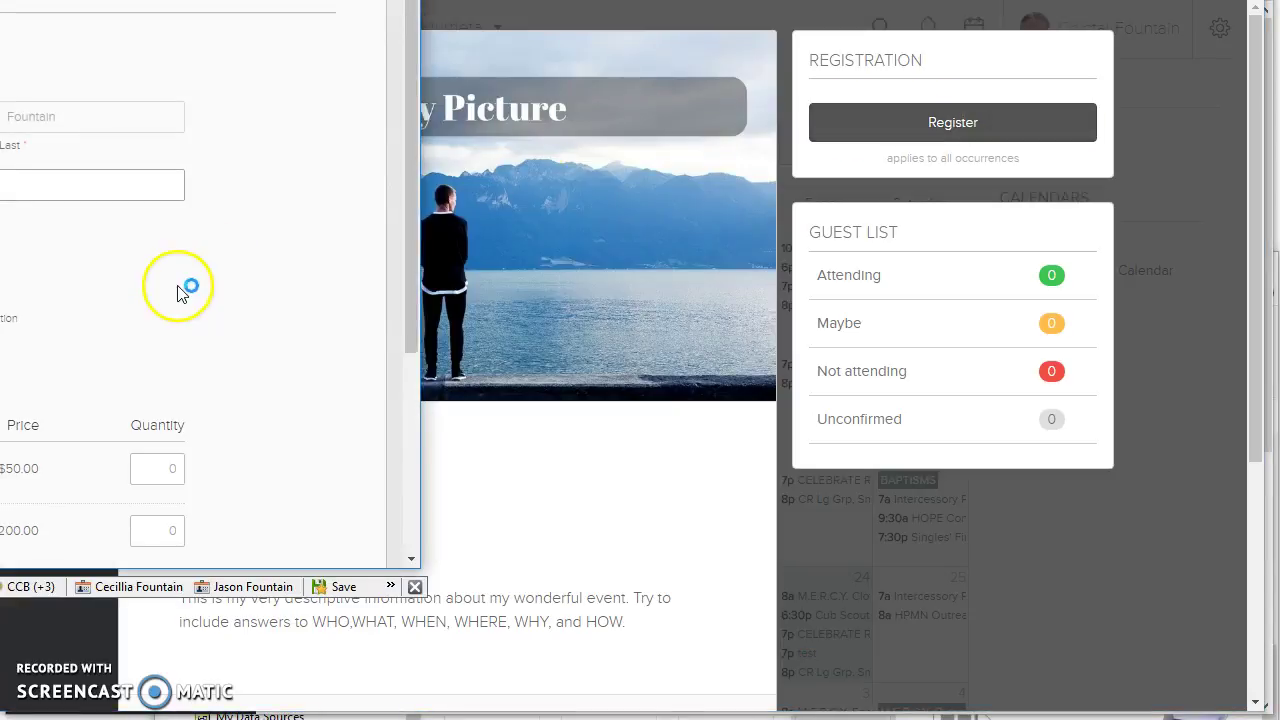
# Enter a Down Payment quantity of 1 and submit the registration to reach the $50.00 payment page.
pyautogui.scroll(2, 178, 292)
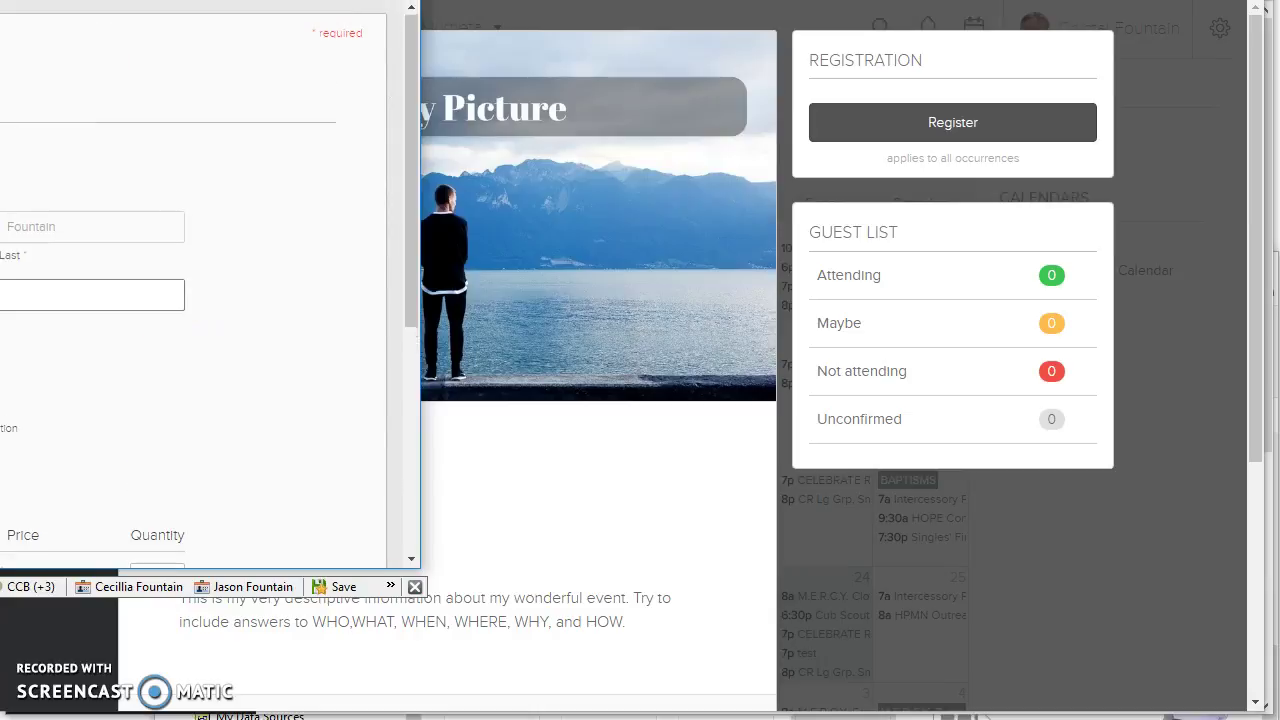
pyautogui.moveTo(150, 2); pyautogui.dragTo(445, 57)
pyautogui.scroll(-2, 400, 468)
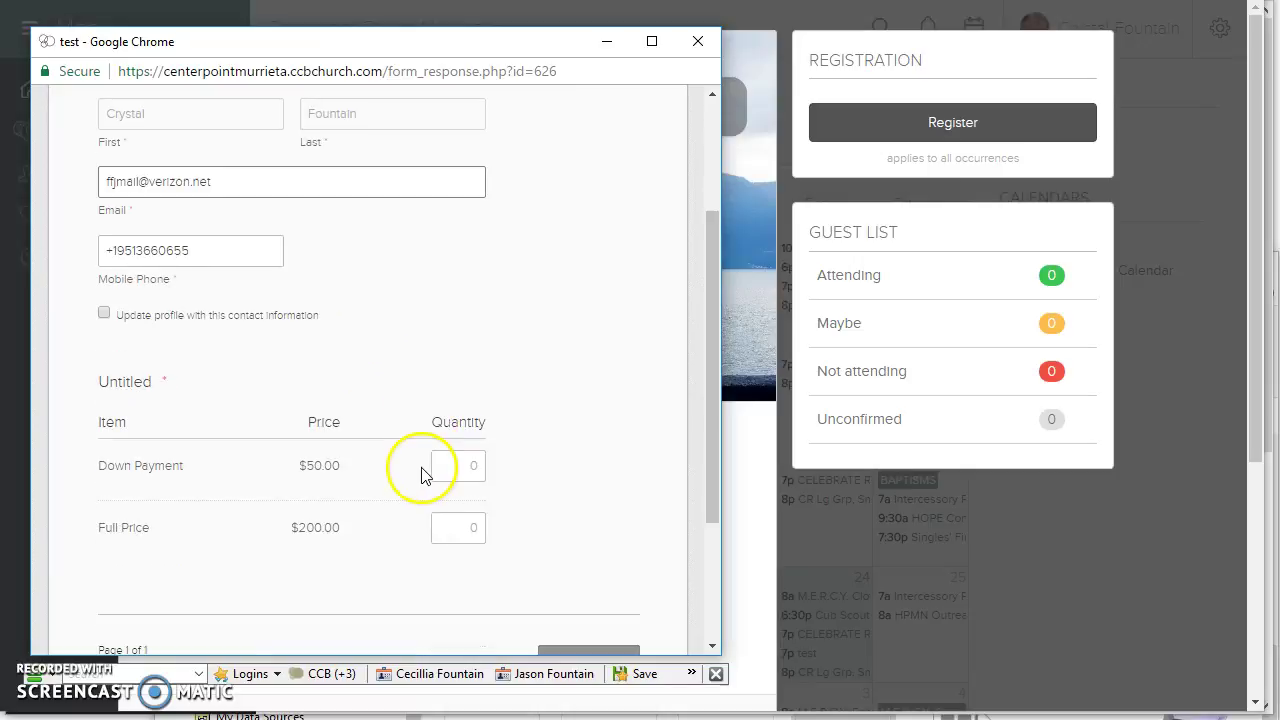
pyautogui.click(470, 468)
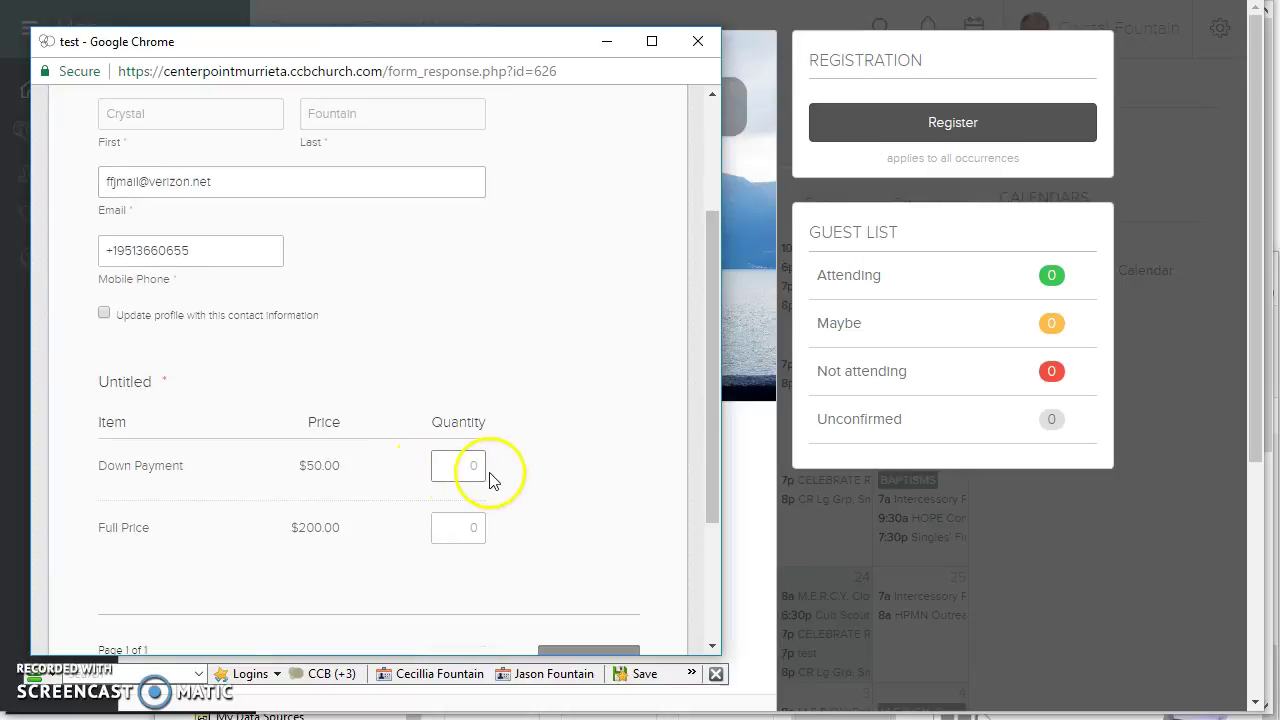
pyautogui.write('1')
pyautogui.scroll(-3, 711, 509)
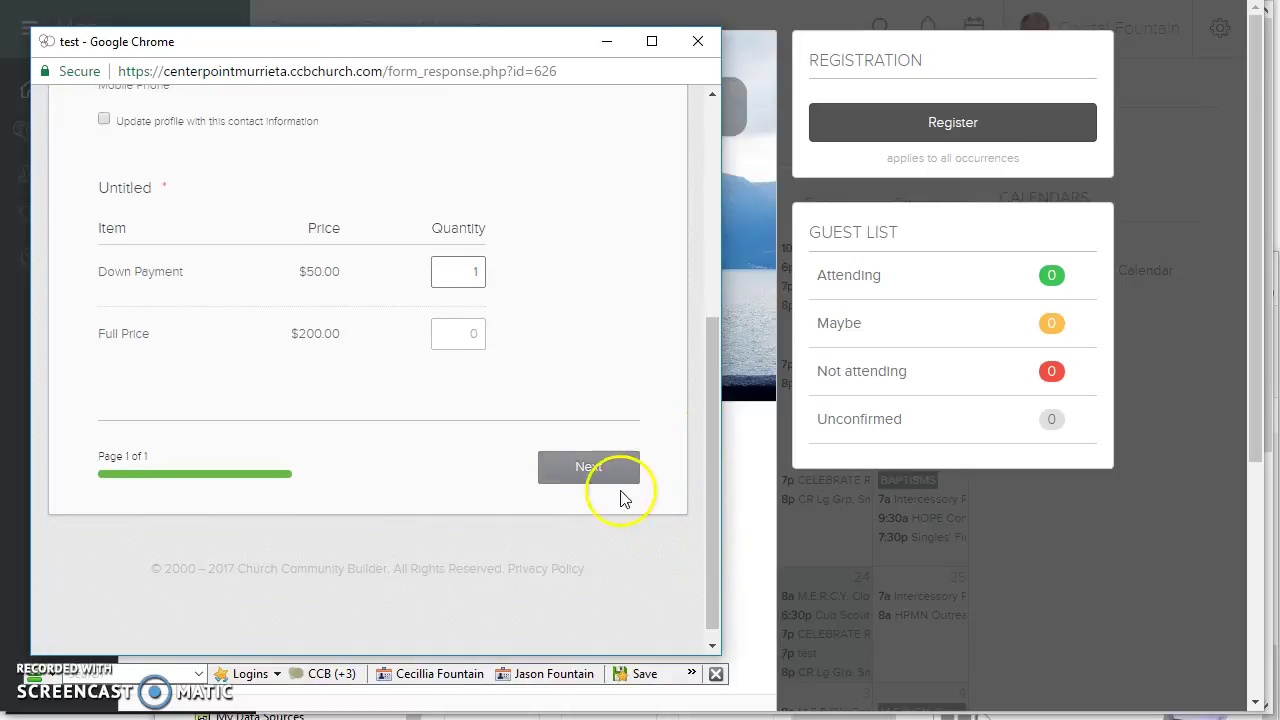
pyautogui.click(609, 492)
pyautogui.scroll(-2, 595, 478)
pyautogui.click(588, 538)
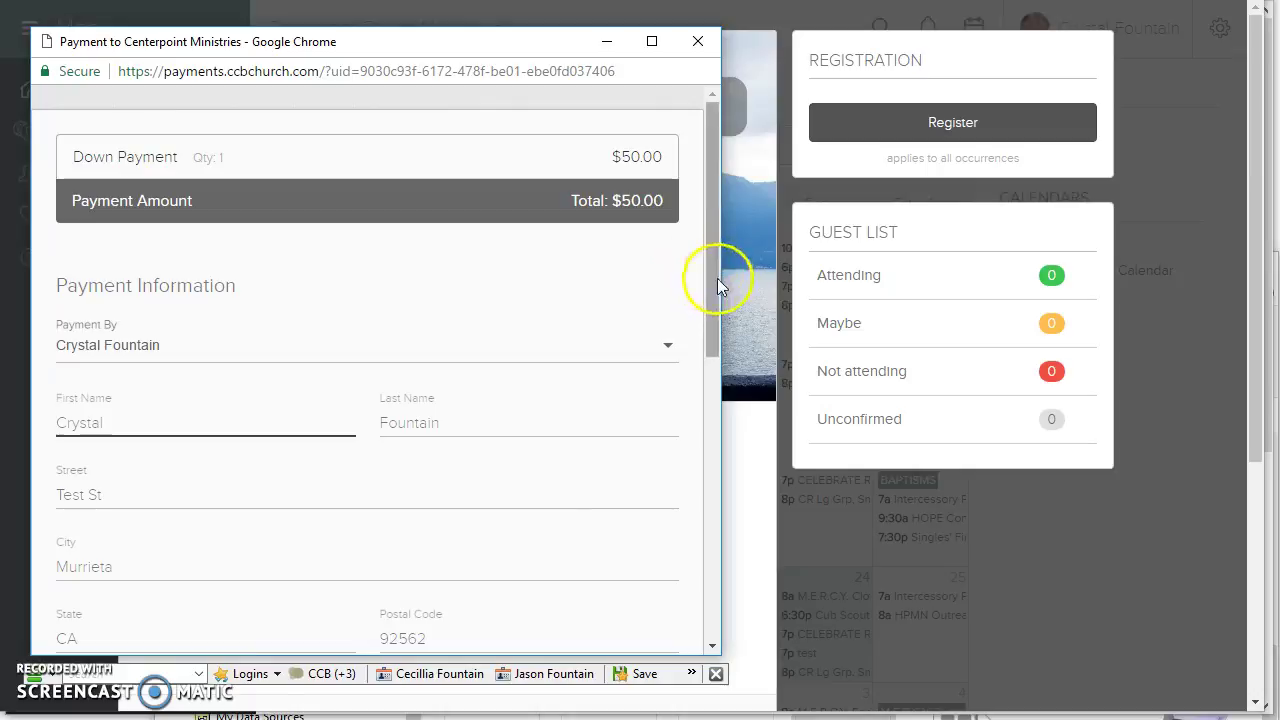
# Keep the existing Payment By payer and go back to the registration form.
pyautogui.moveTo(713, 272); pyautogui.dragTo(720, 540)
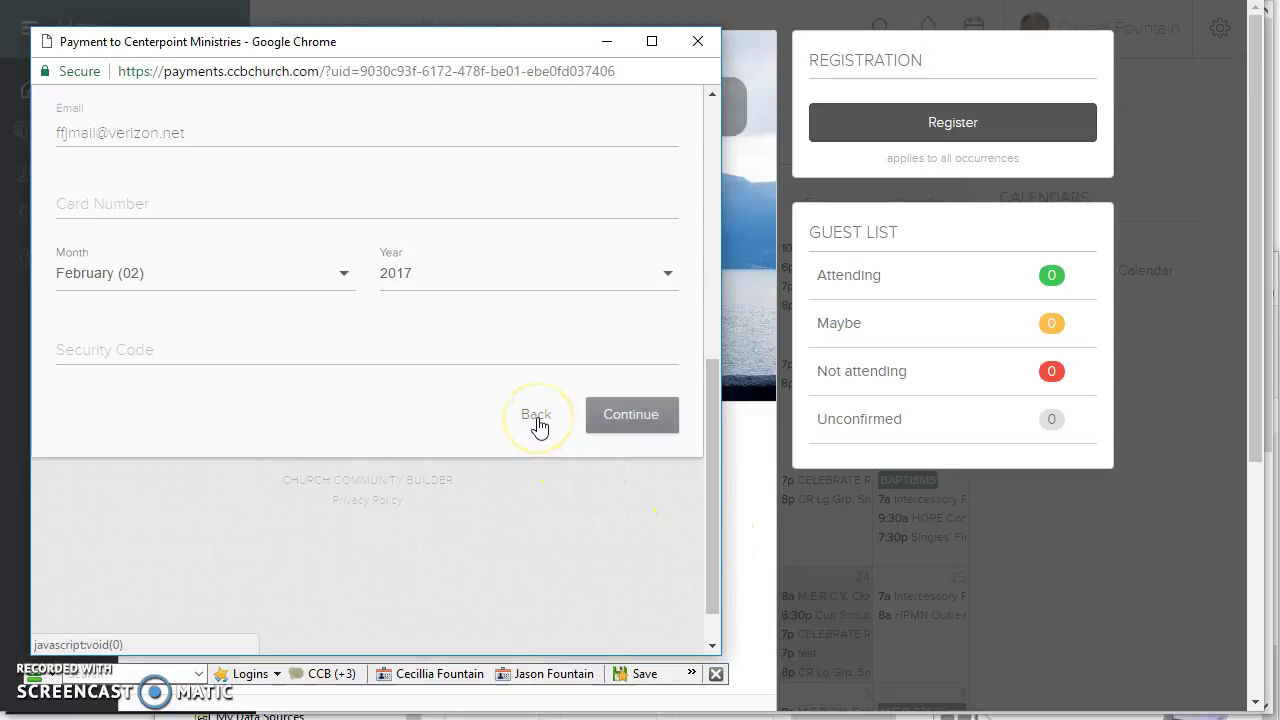
pyautogui.scroll(5, 543, 400)
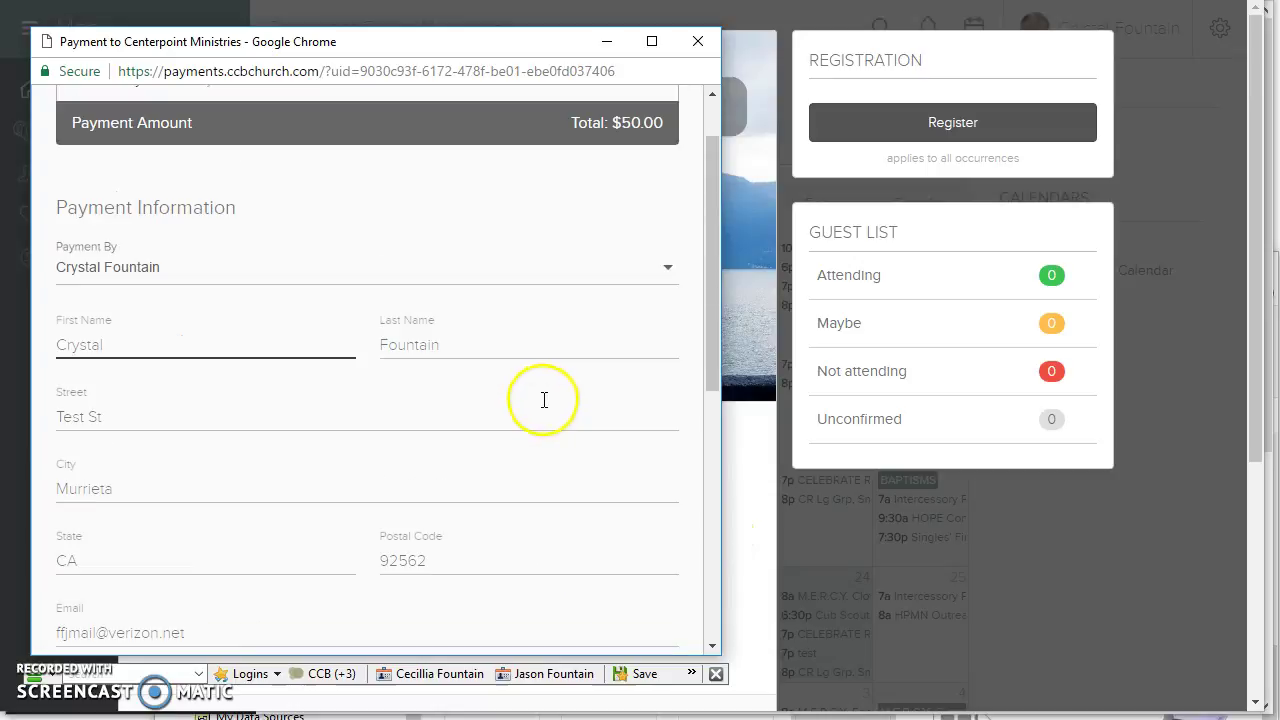
pyautogui.click(667, 270)
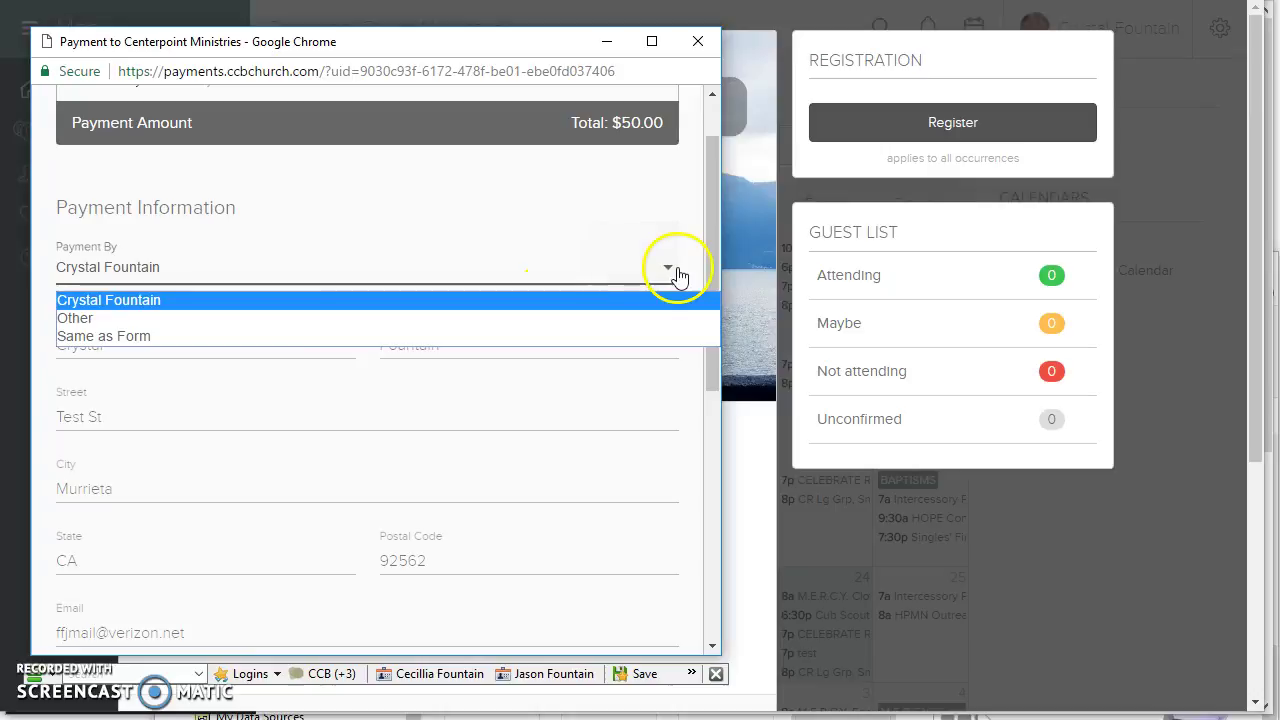
pyautogui.click(110, 300)
pyautogui.scroll(1, 551, 294)
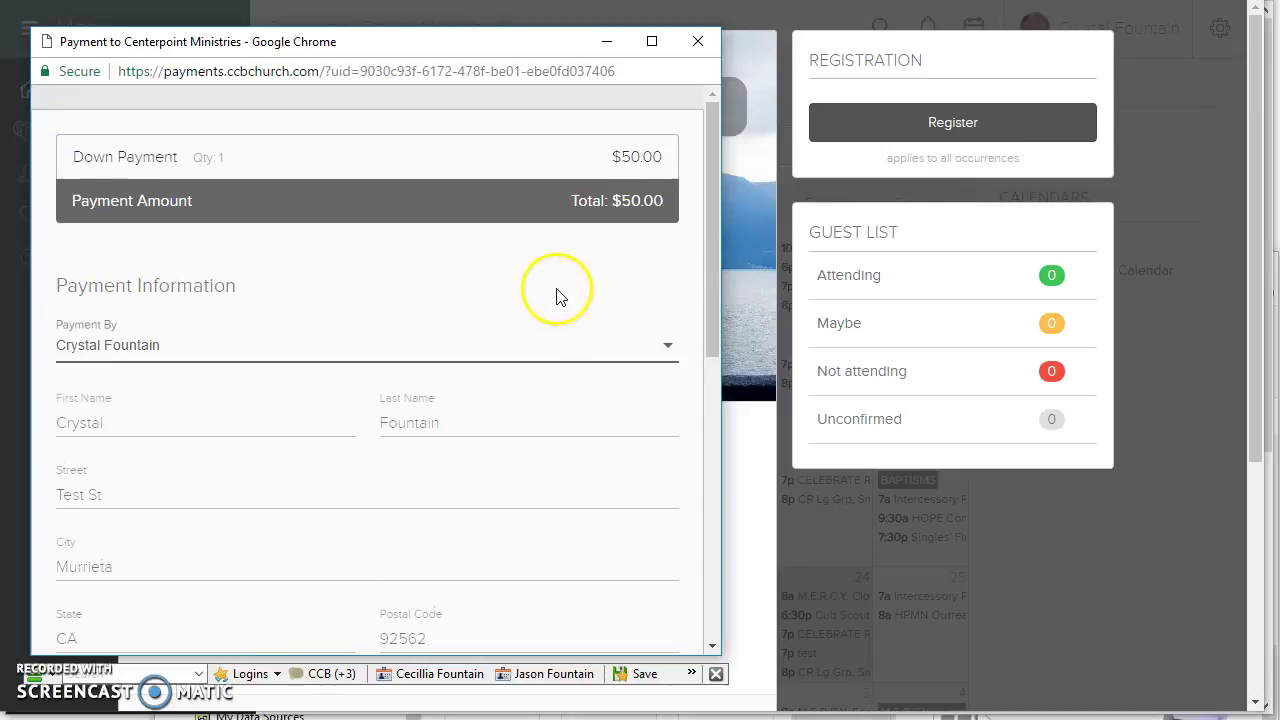
pyautogui.moveTo(711, 345); pyautogui.dragTo(640, 600)
pyautogui.click(528, 364)
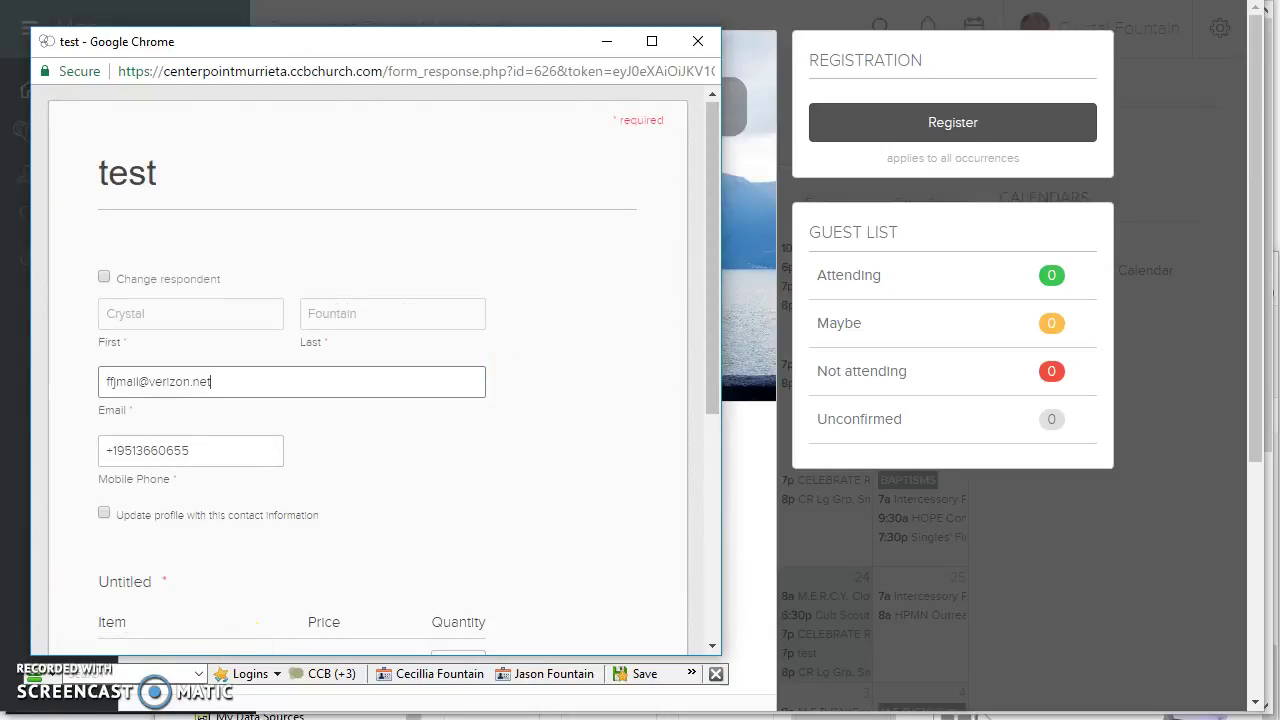
# Restart the test event registration and enter a Down Payment quantity of 1.
pyautogui.click(48, 508)
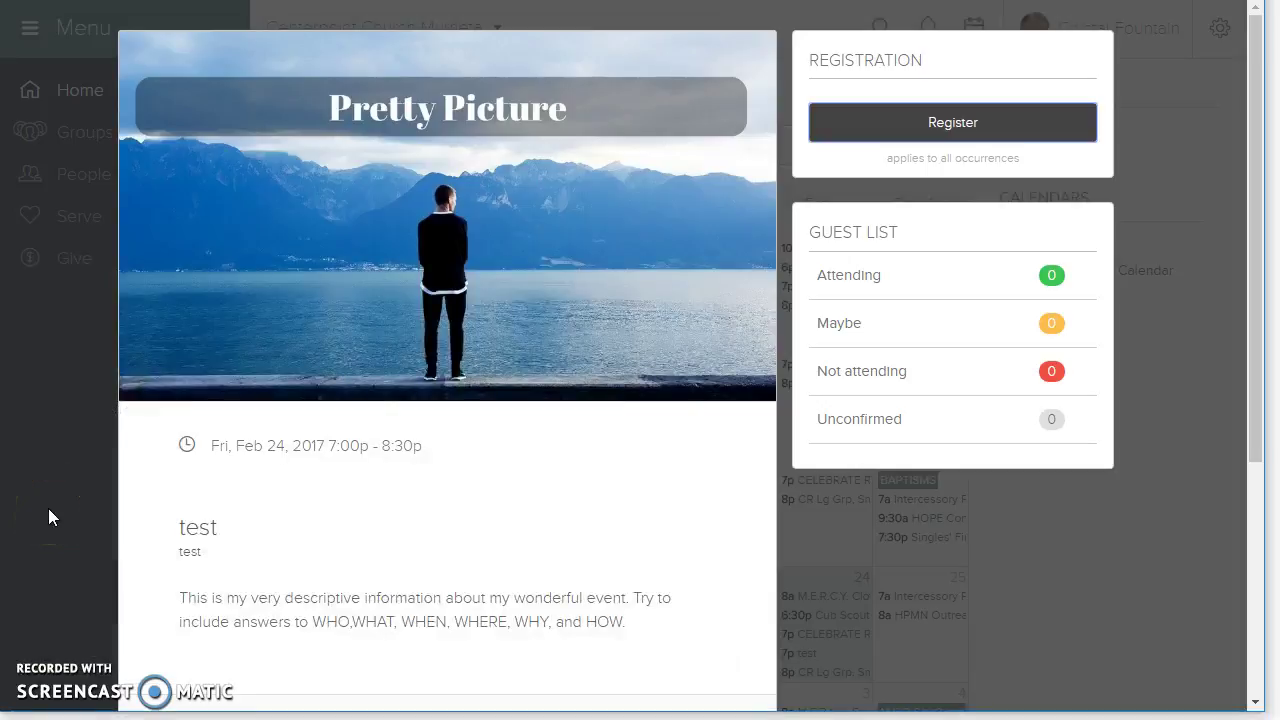
pyautogui.click(953, 124)
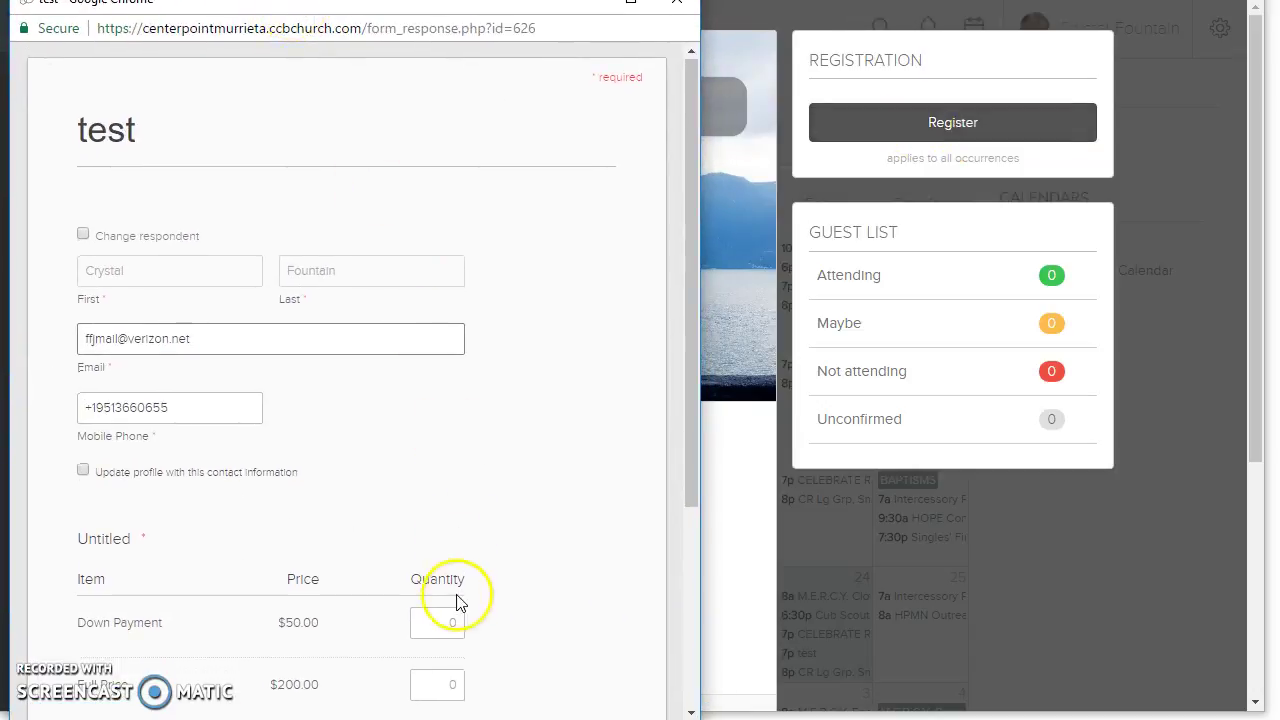
pyautogui.click(455, 621)
pyautogui.write('1')
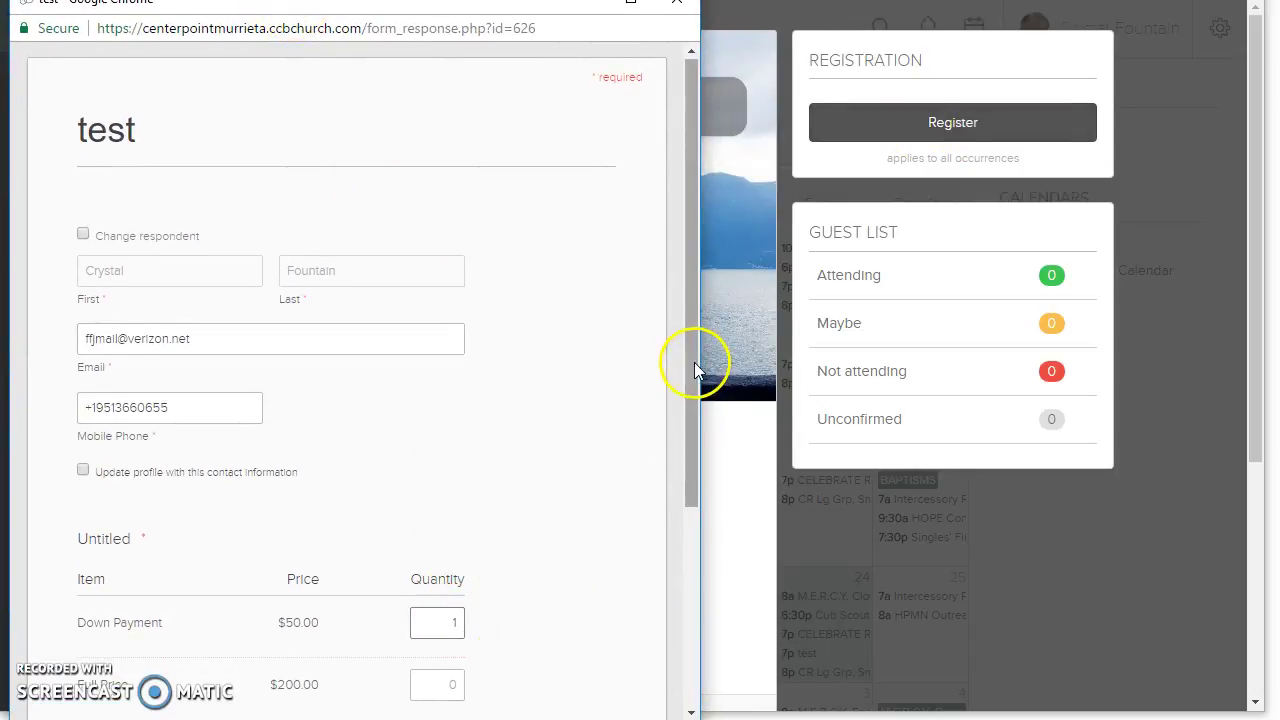
pyautogui.moveTo(694, 362); pyautogui.dragTo(680, 597)
# Submit the registration and confirm the $50.00 down payment.
pyautogui.click(568, 518)
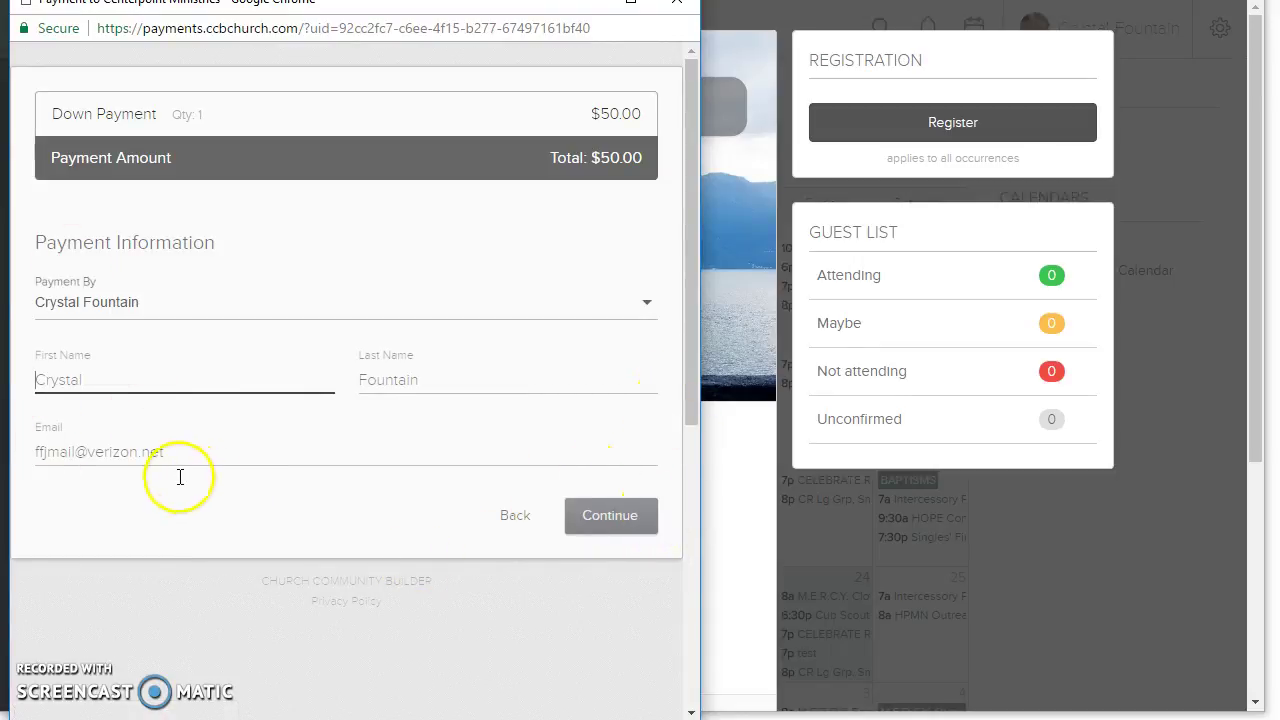
pyautogui.click(617, 517)
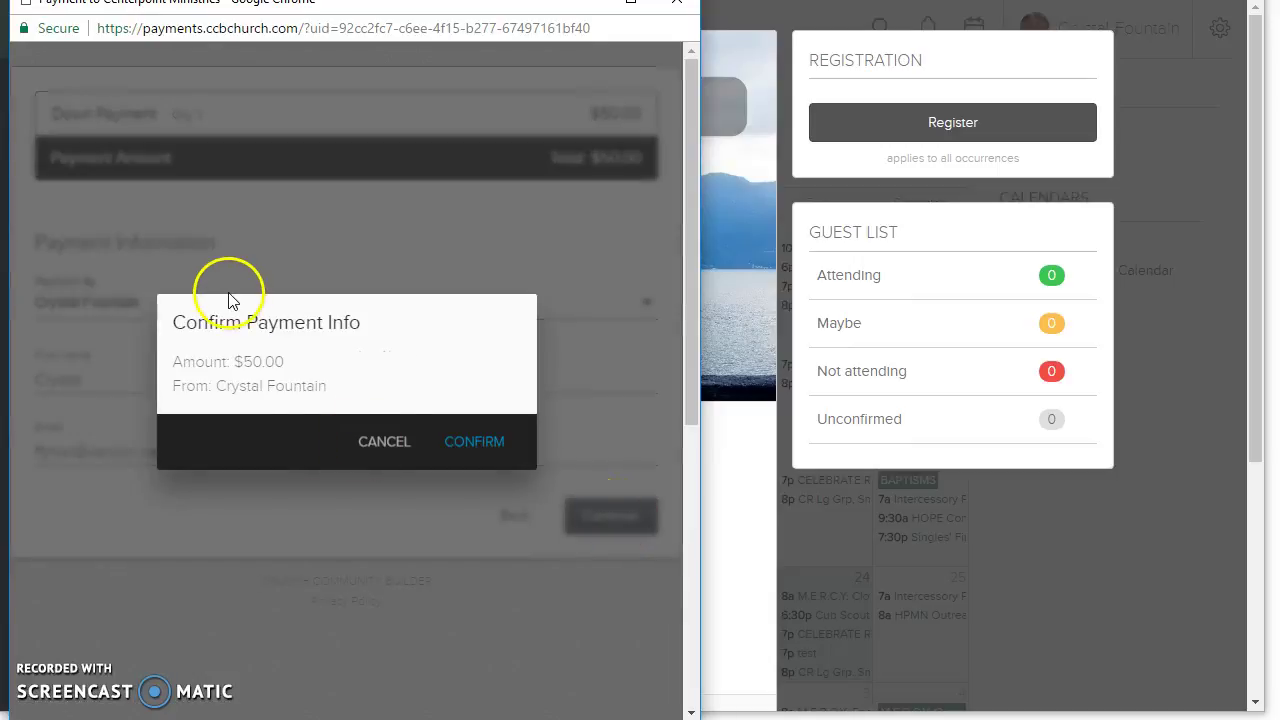
pyautogui.click(466, 445)
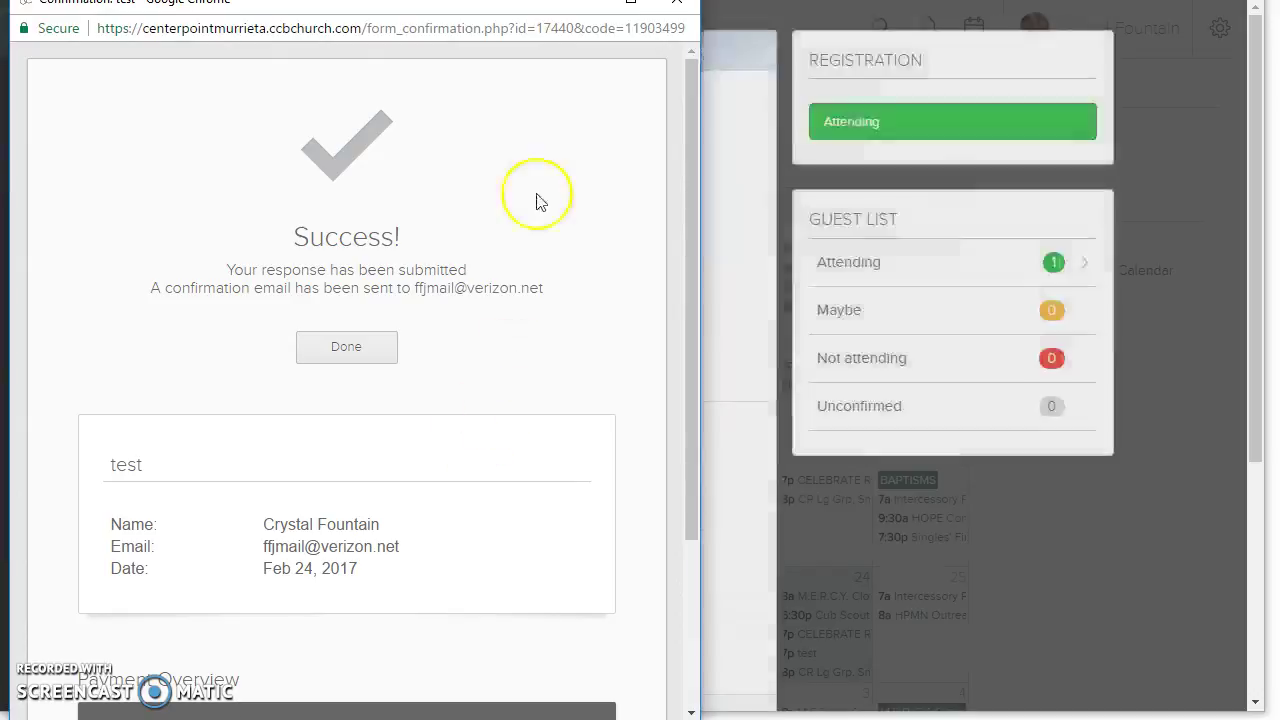
# Dismiss the confirmation and event details, then filter the February calendar to My Calendar.
pyautogui.click(677, 3)
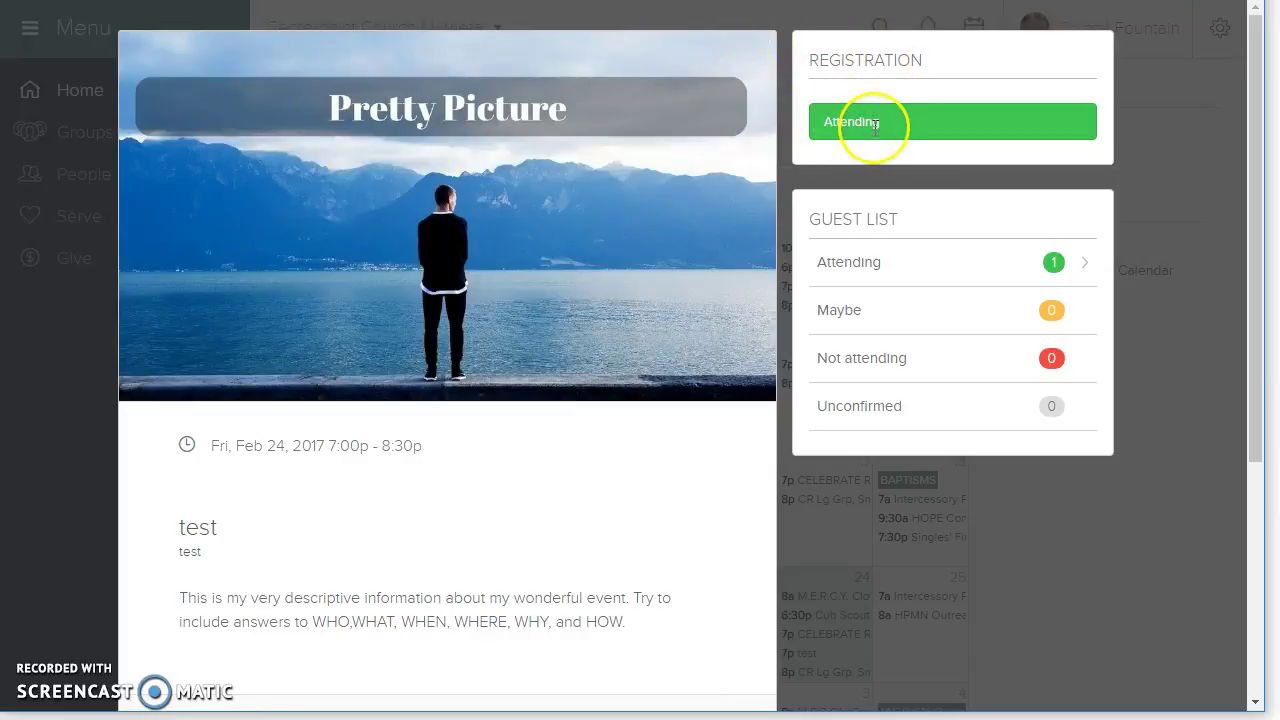
pyautogui.click(1139, 547)
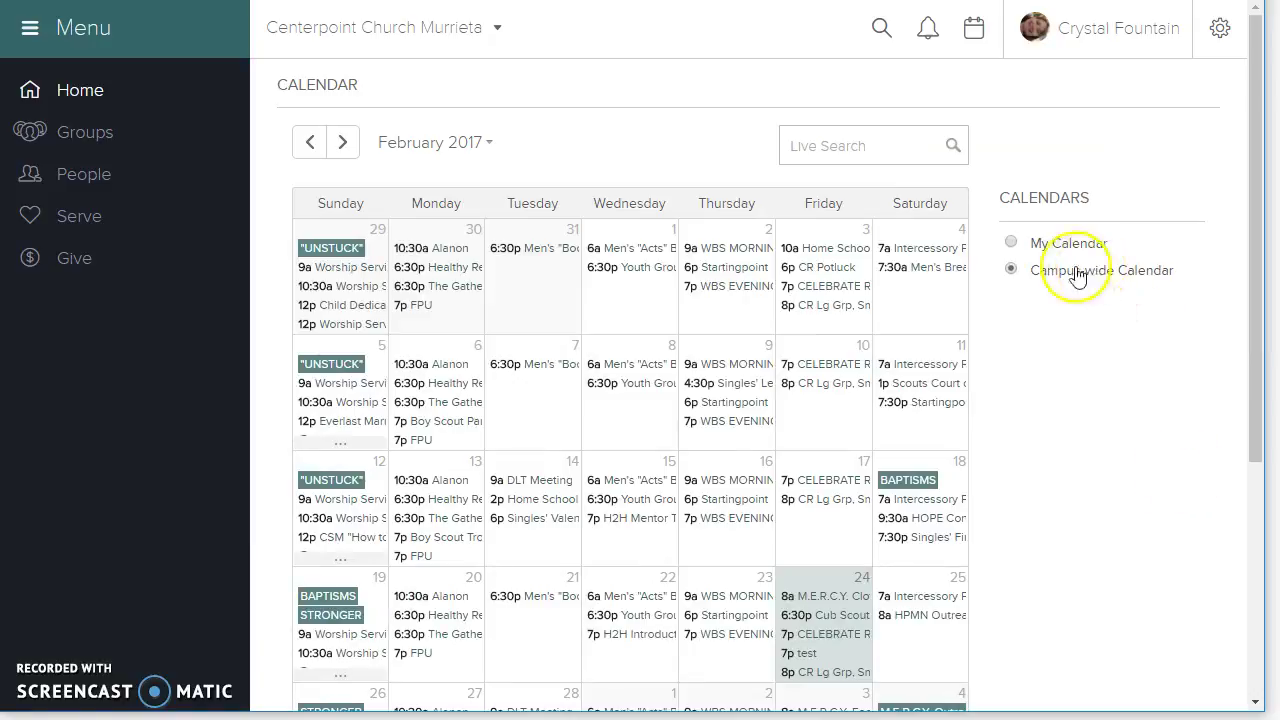
pyautogui.click(1037, 250)
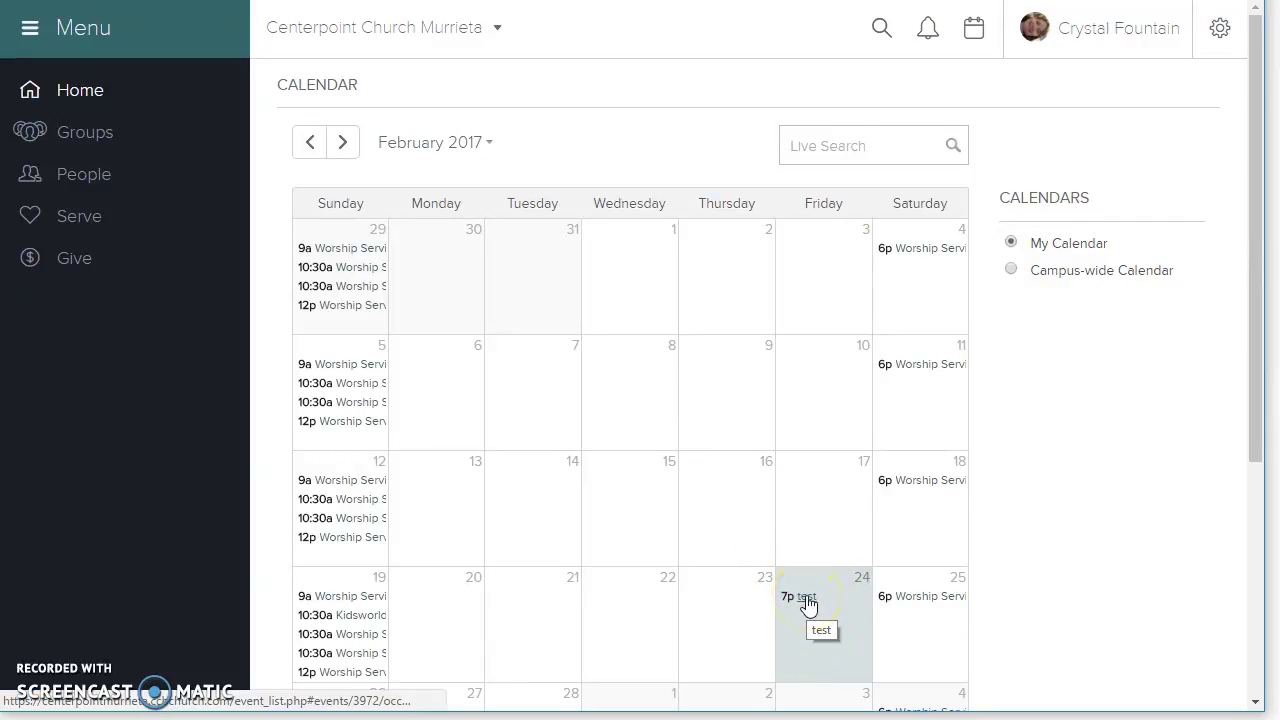
# Show the test event's guest list filtered to the Yes (1) responses.
pyautogui.click(808, 600)
pyautogui.hotkey('alt', 'Tab')
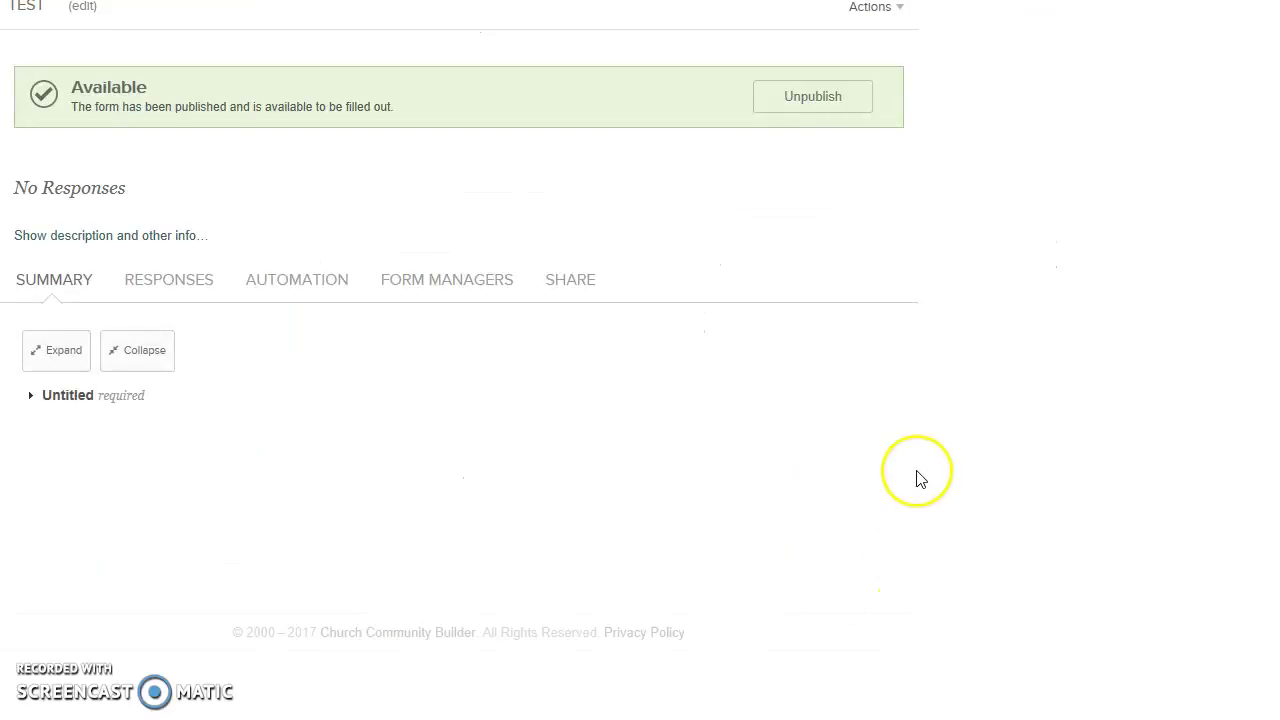
pyautogui.hotkey('alt', 'Tab')
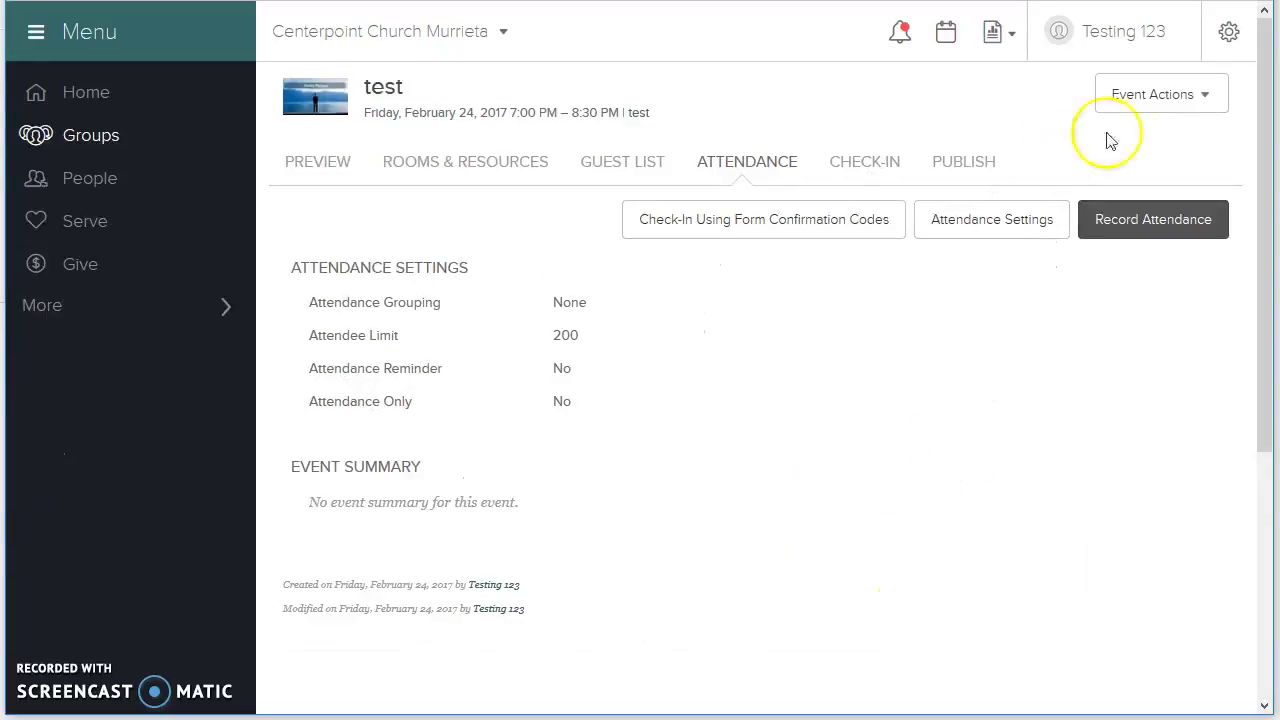
pyautogui.click(604, 177)
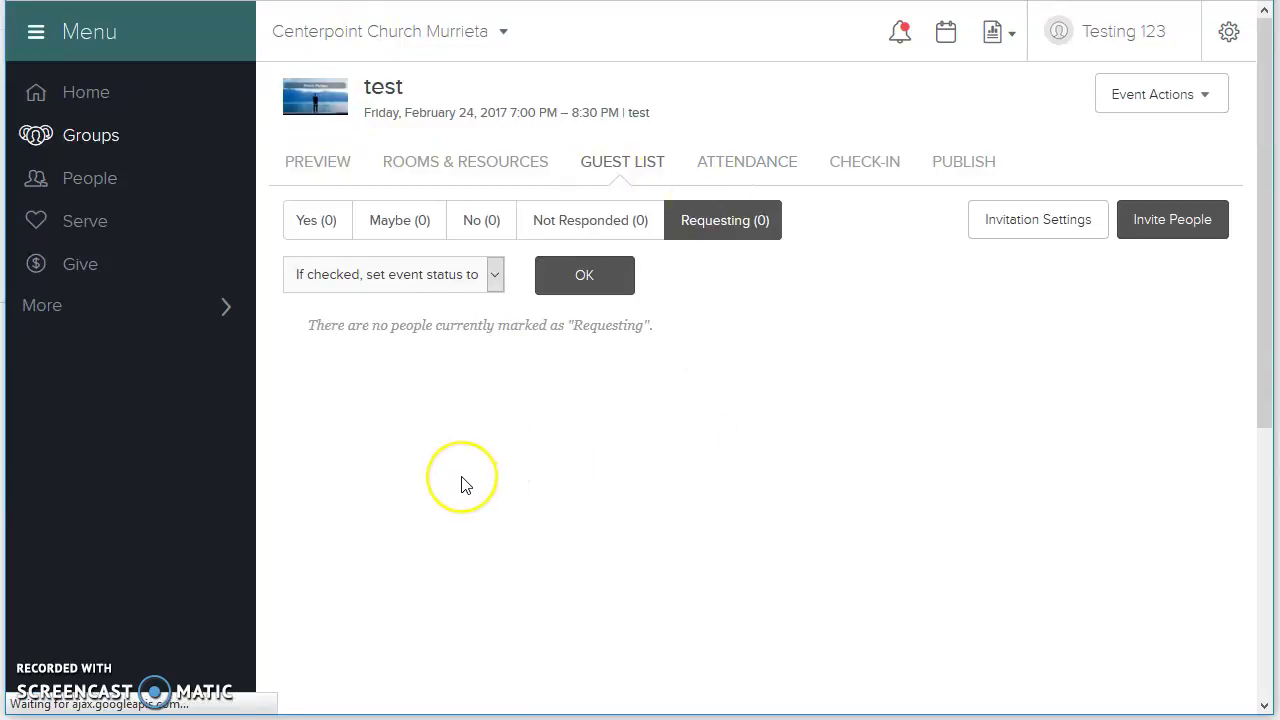
pyautogui.click(326, 222)
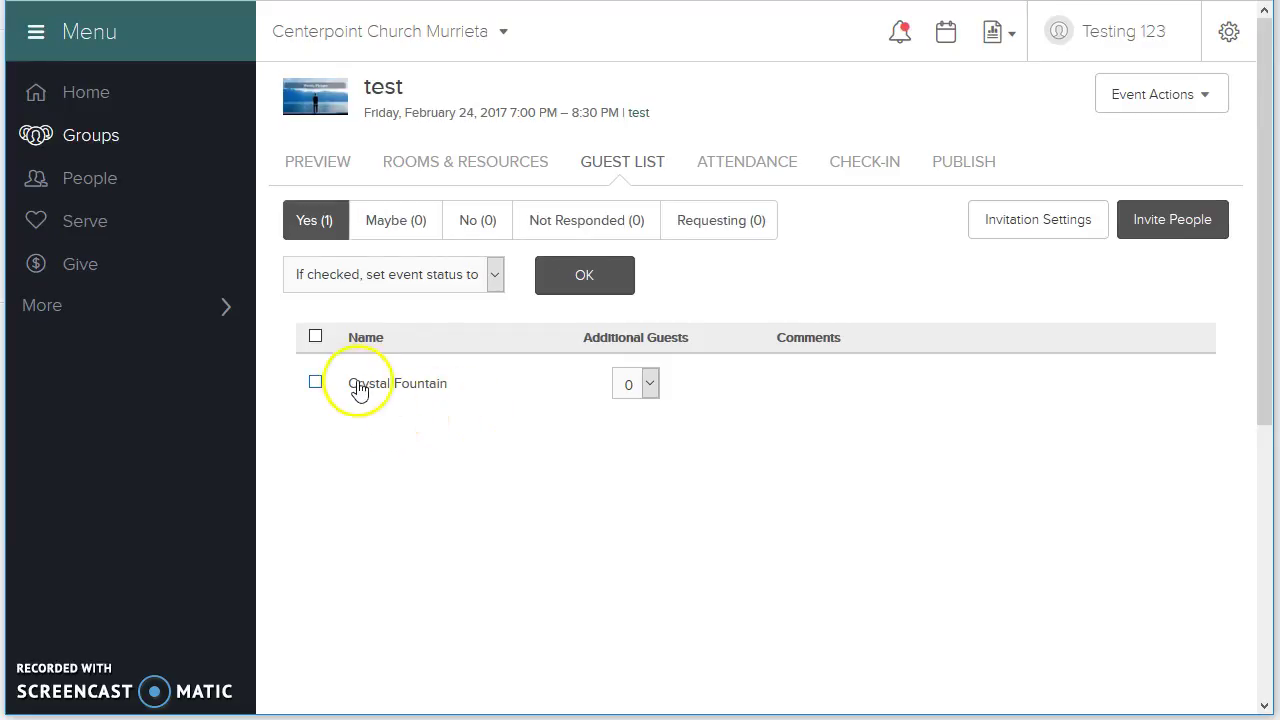
pyautogui.click(1200, 100)
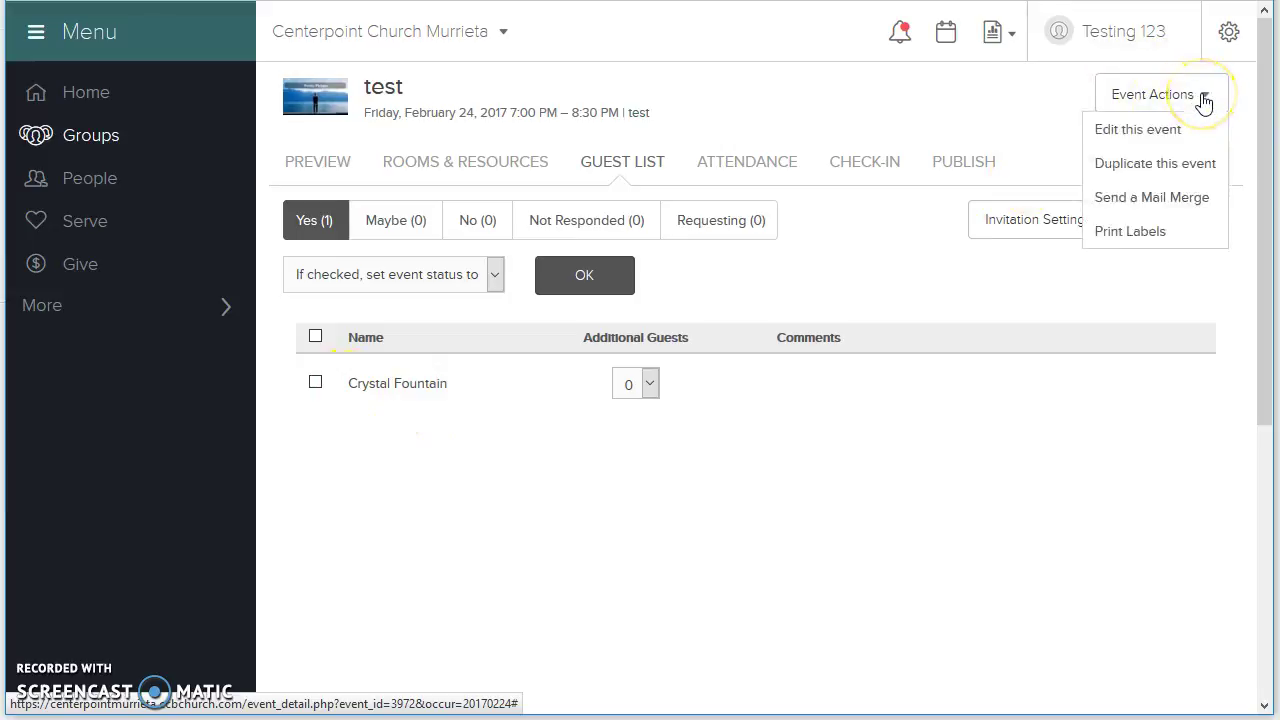
pyautogui.click(1203, 100)
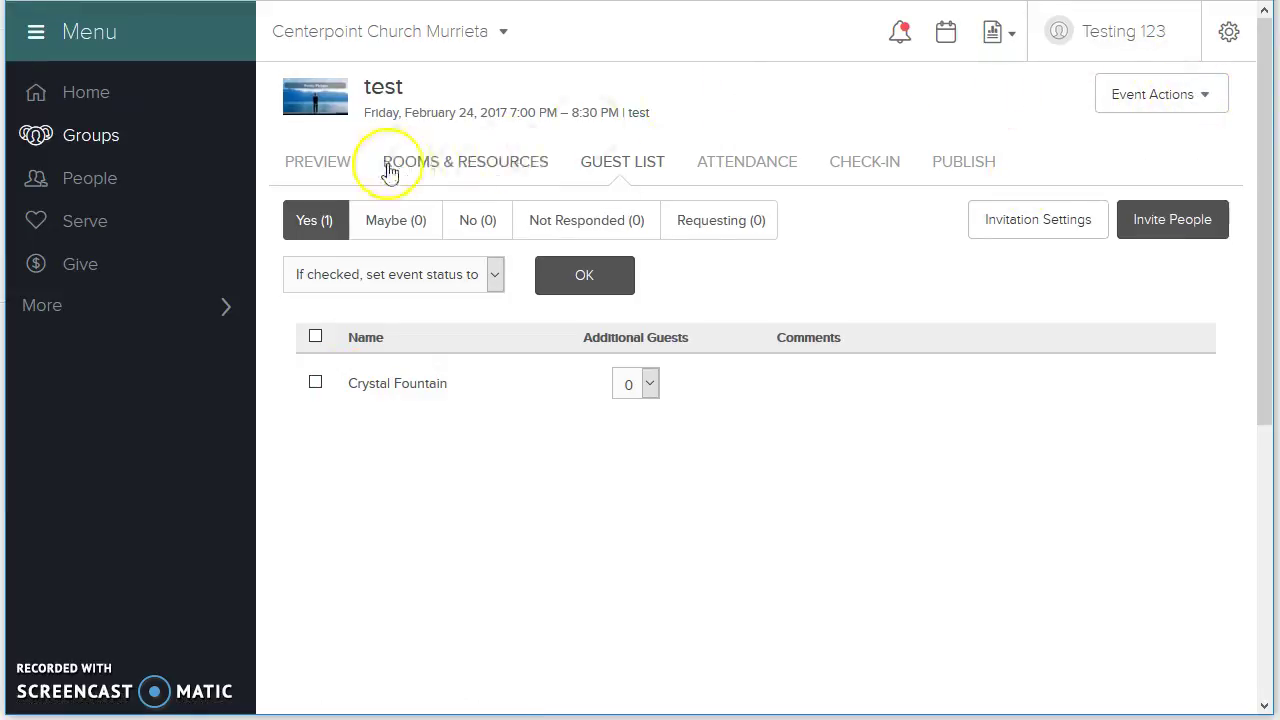
pyautogui.click(330, 163)
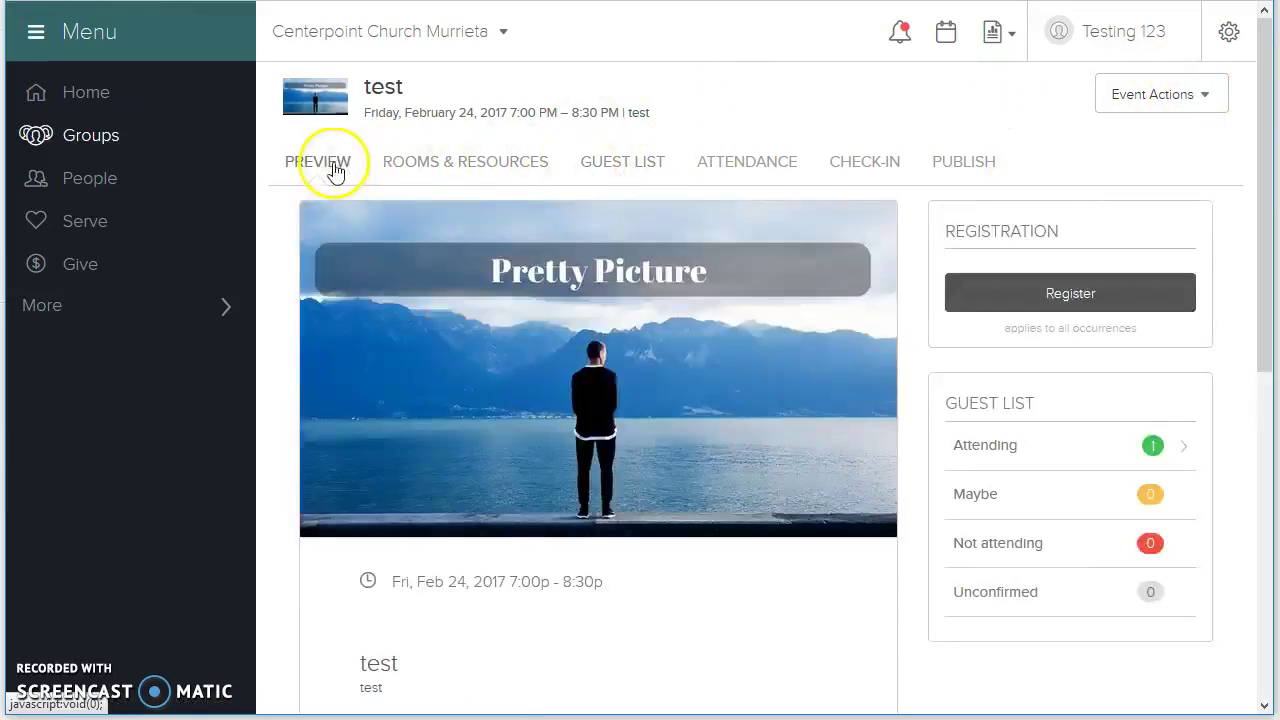
pyautogui.click(1207, 100)
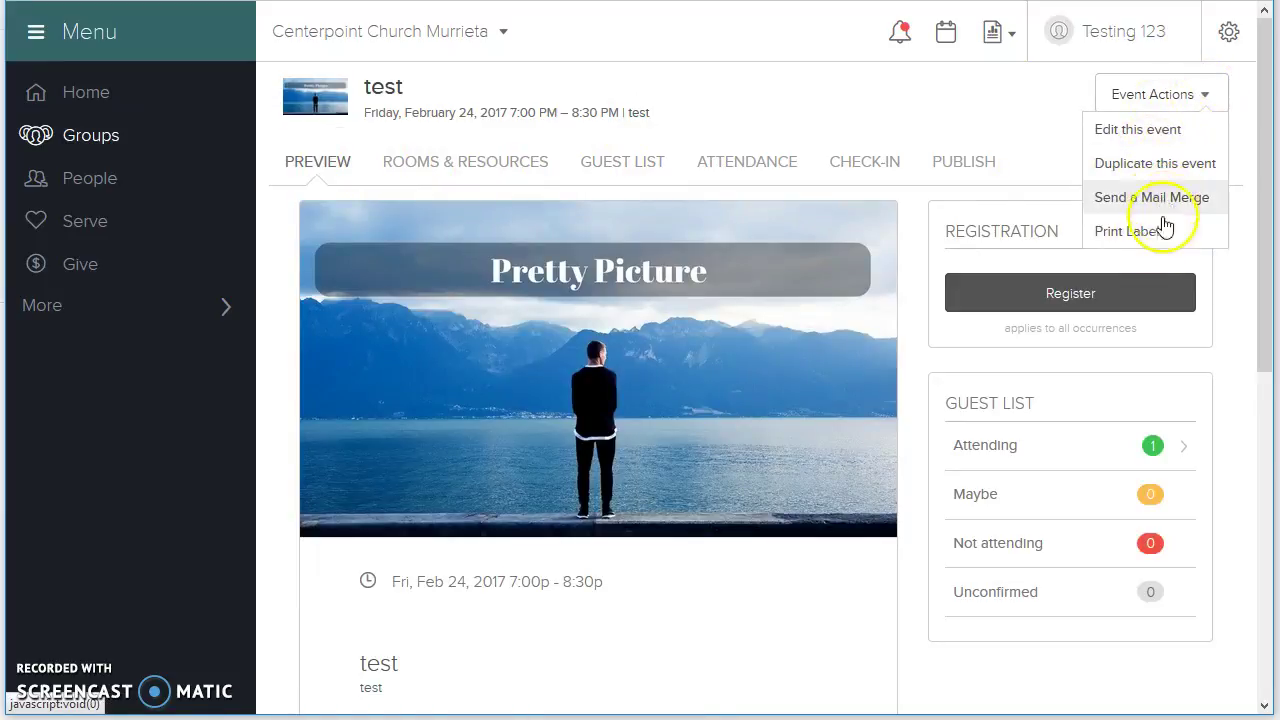
pyautogui.click(1017, 112)
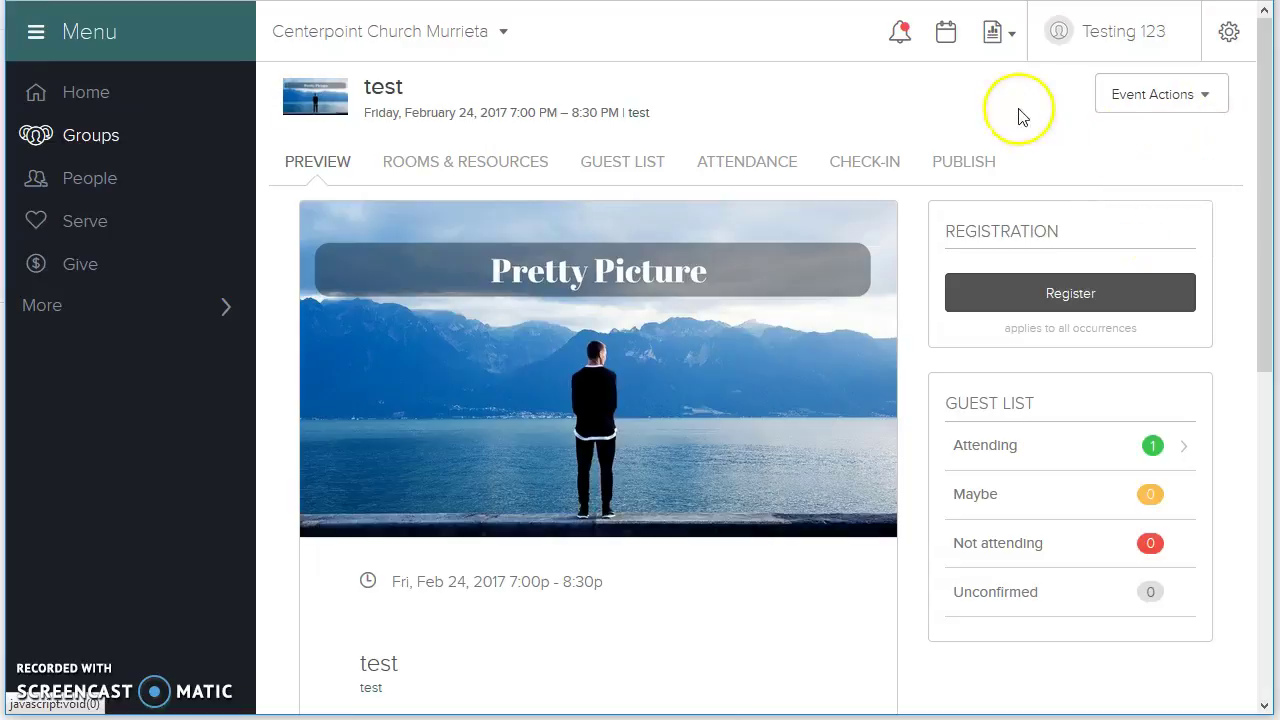
pyautogui.click(612, 175)
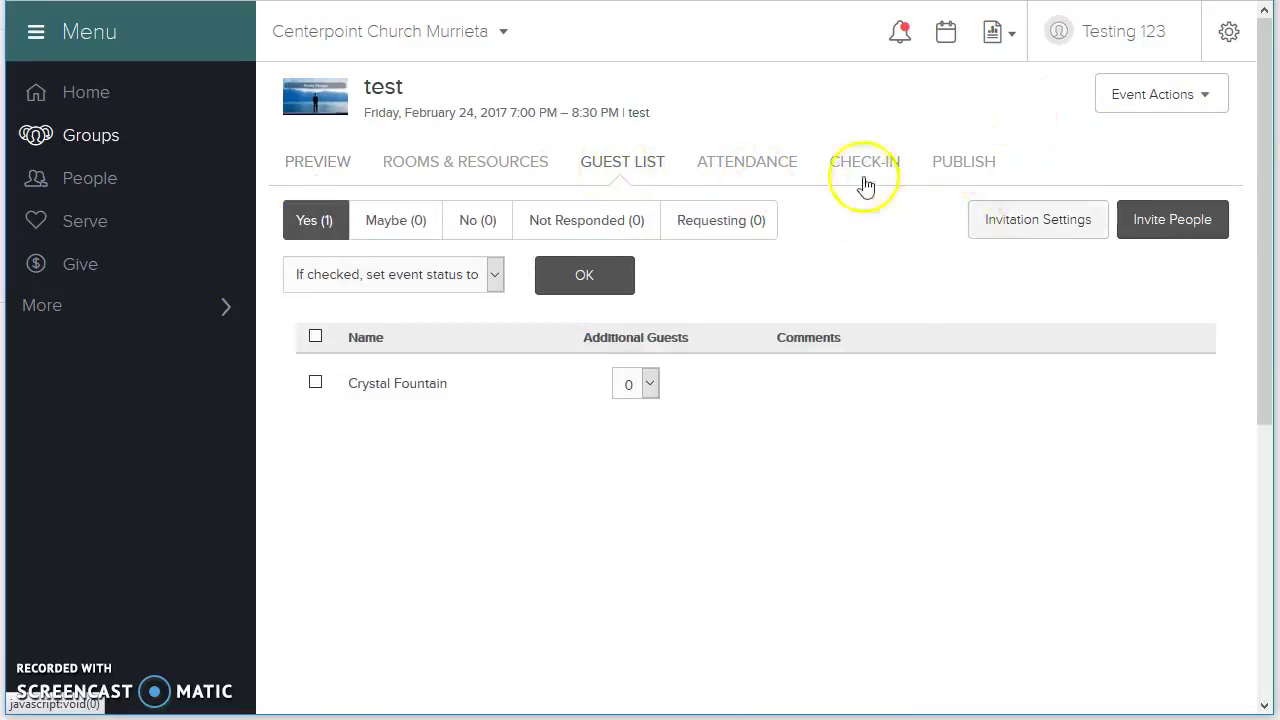
pyautogui.click(773, 173)
pyautogui.click(625, 168)
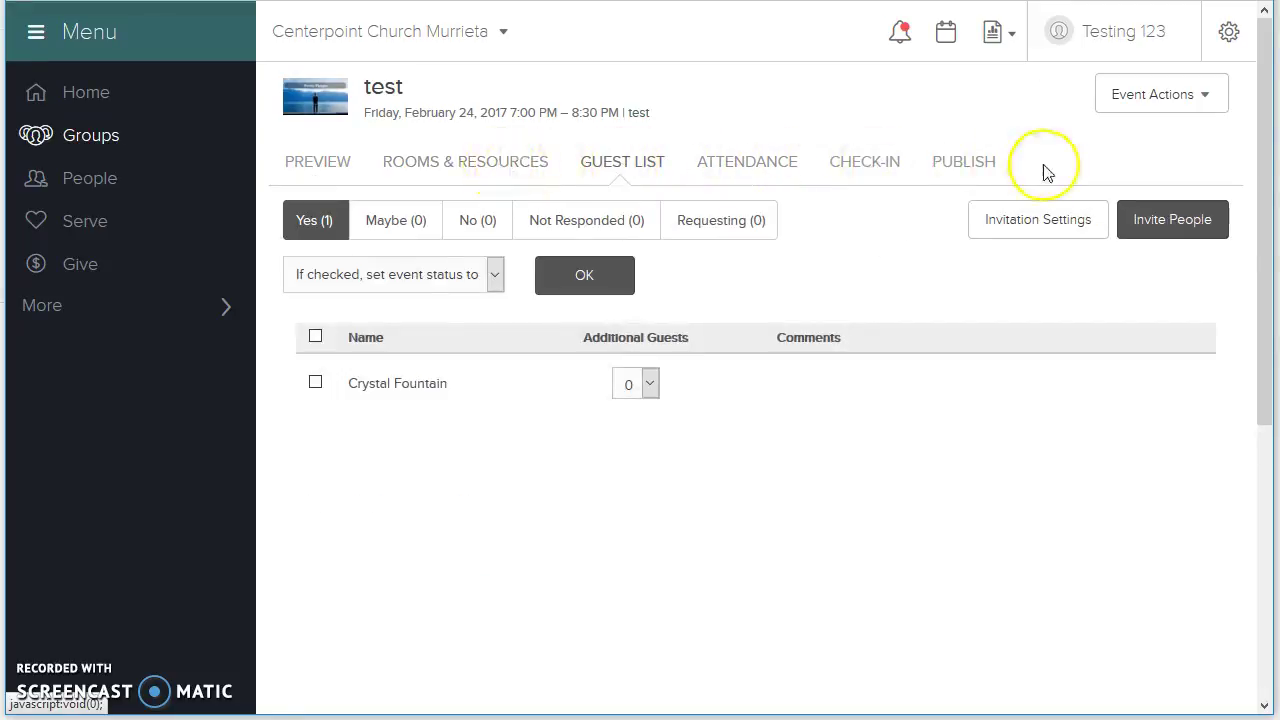
pyautogui.click(1204, 104)
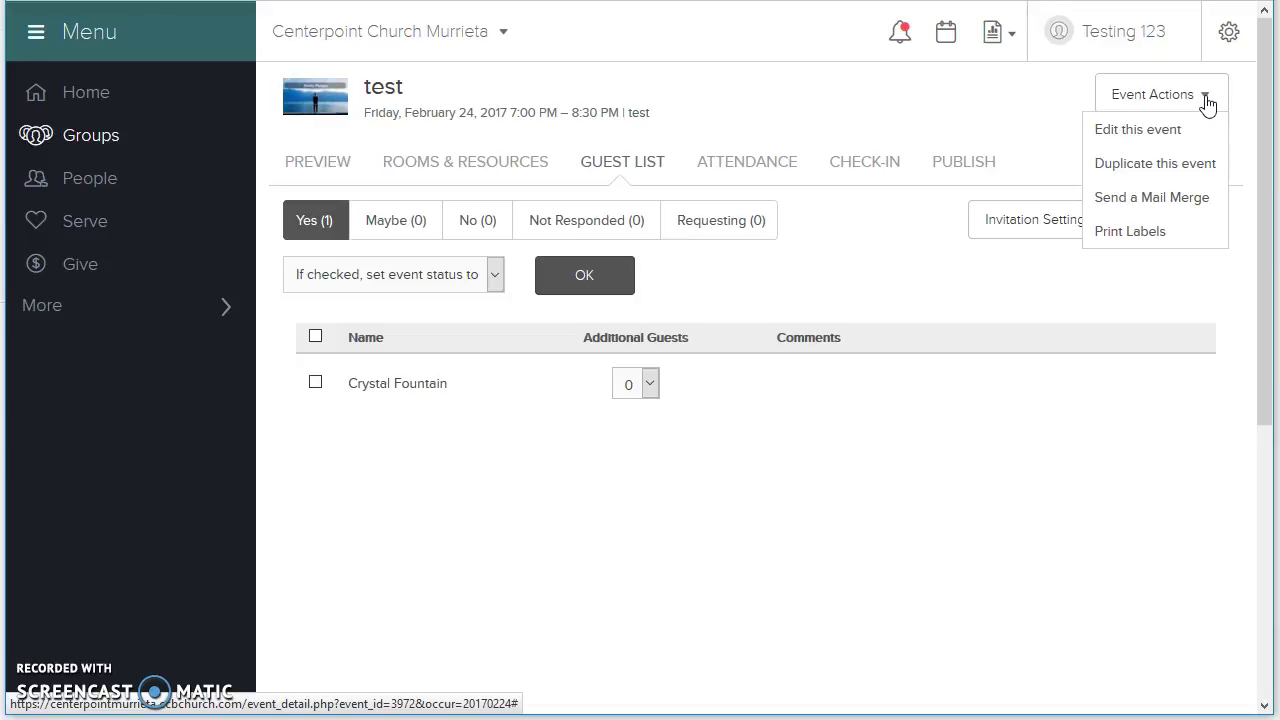
pyautogui.click(688, 118)
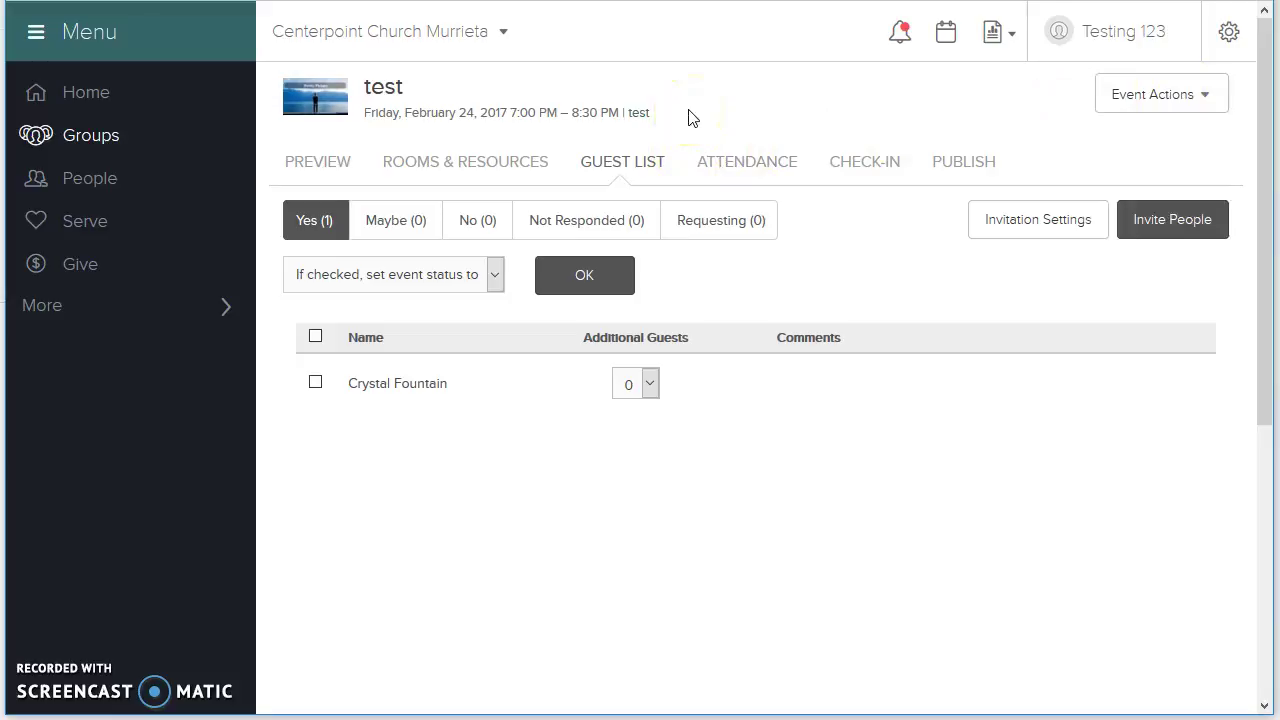
pyautogui.click(706, 128)
pyautogui.click(749, 161)
pyautogui.click(1029, 222)
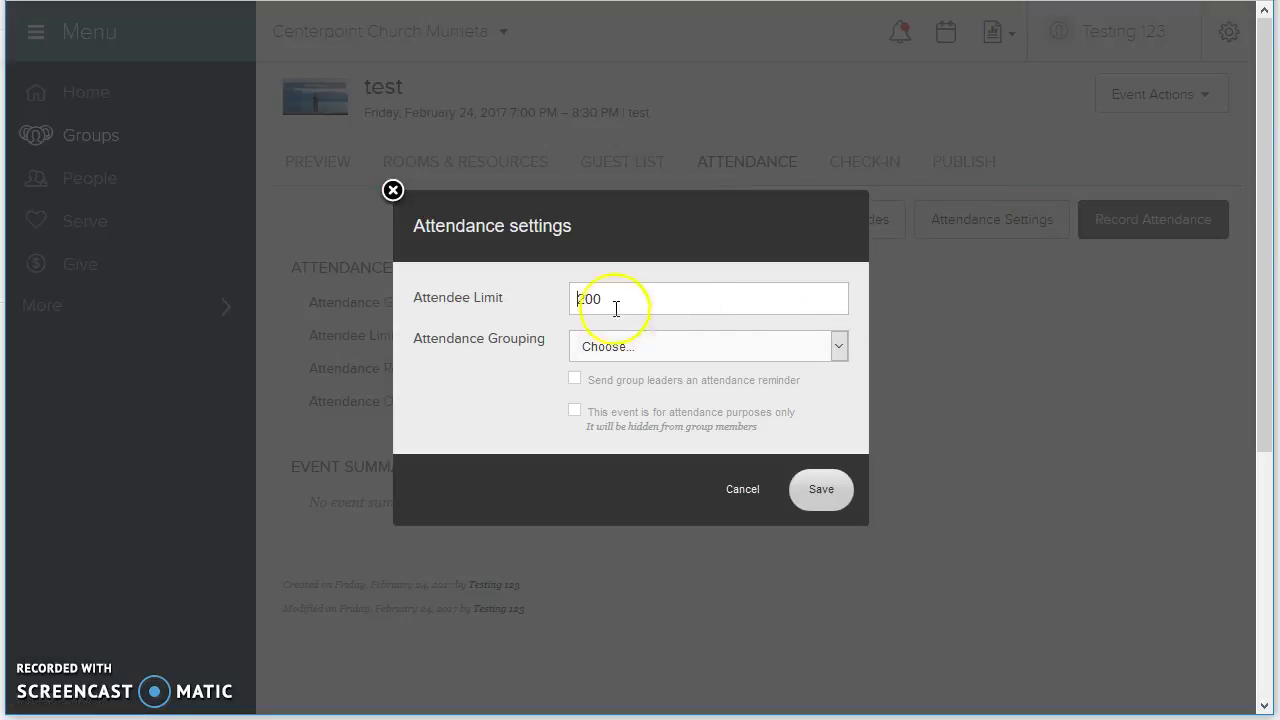
pyautogui.click(744, 489)
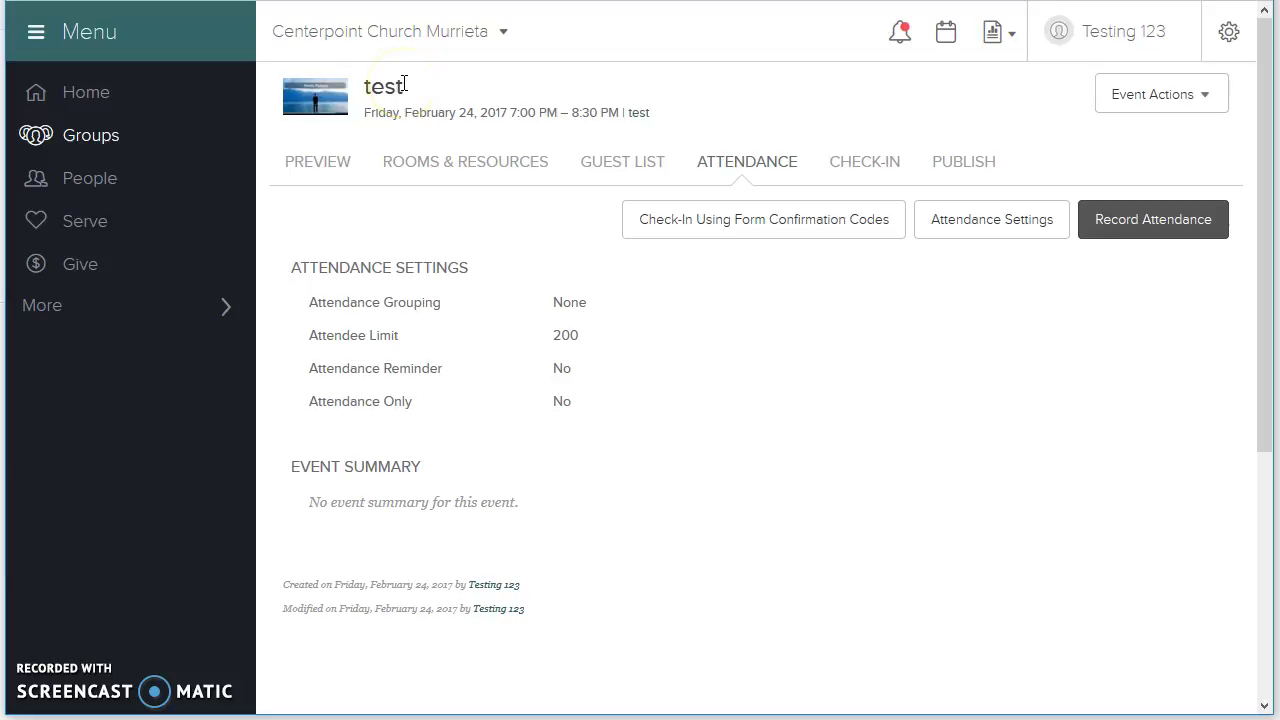
pyautogui.click(624, 170)
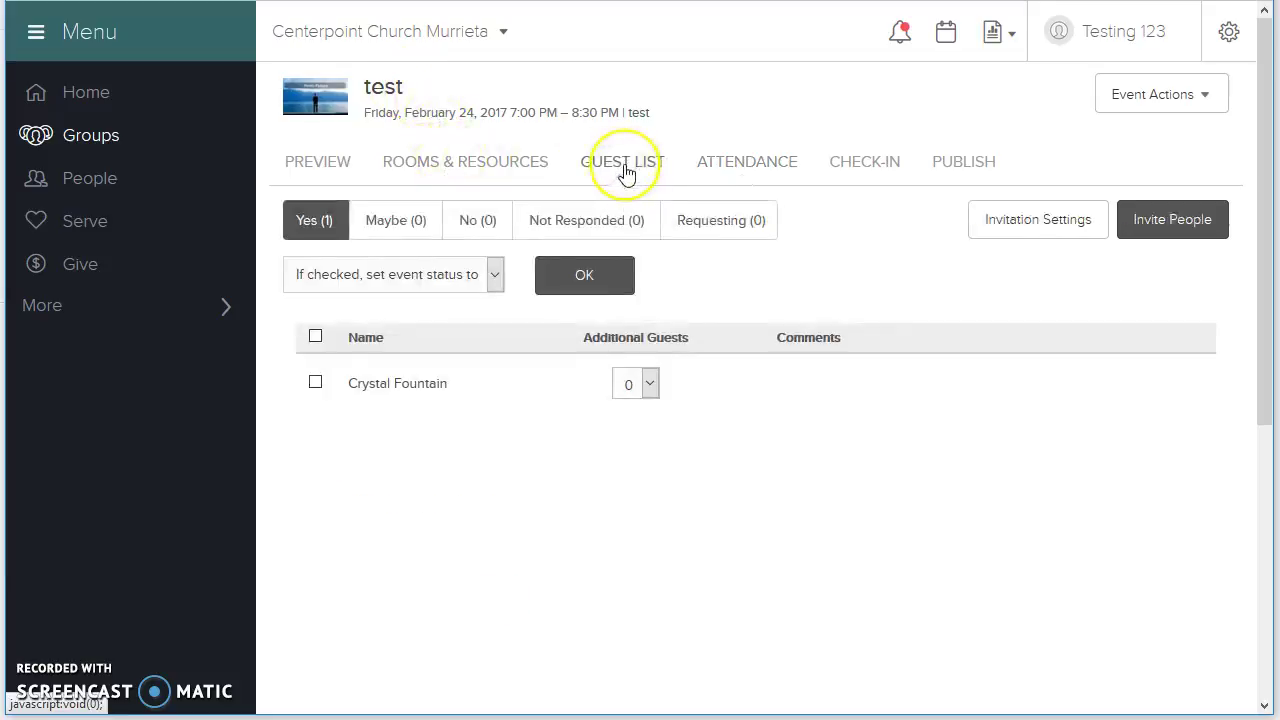